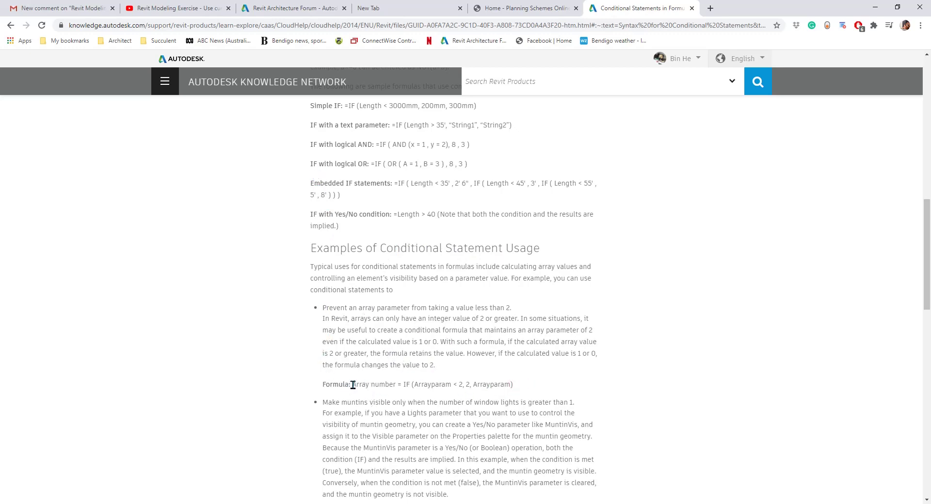
Start a new family from the Metric Generic Model template.
left_click_drag(353, 384, 397, 385)
left_click(475, 381)
left_click(574, 304)
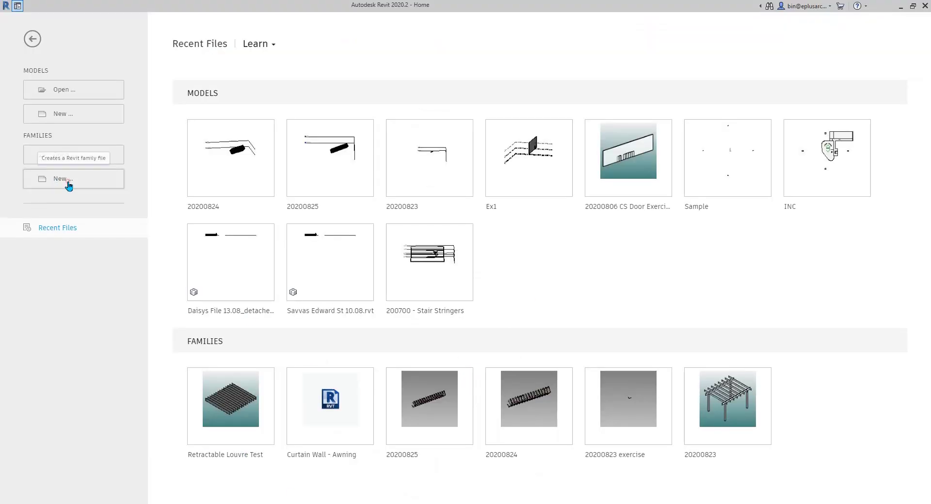
left_click(67, 181)
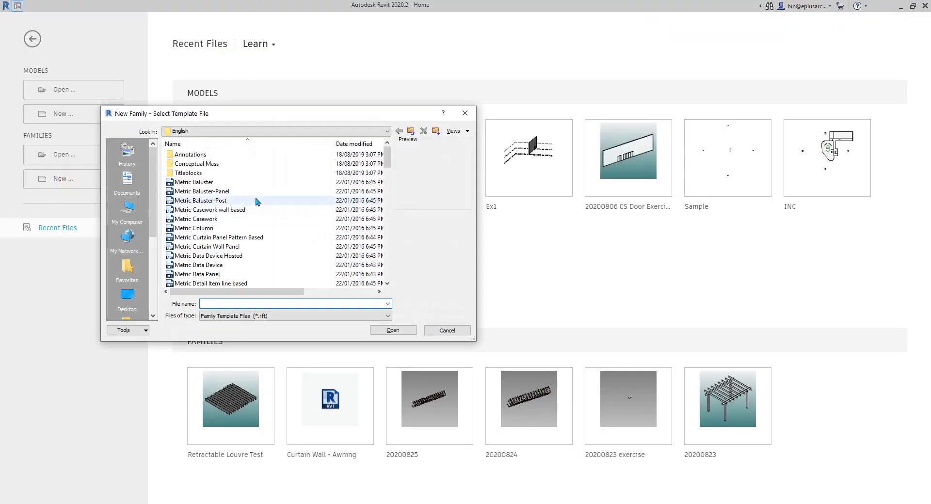
left_click_drag(389, 157, 387, 201)
double_click(223, 256)
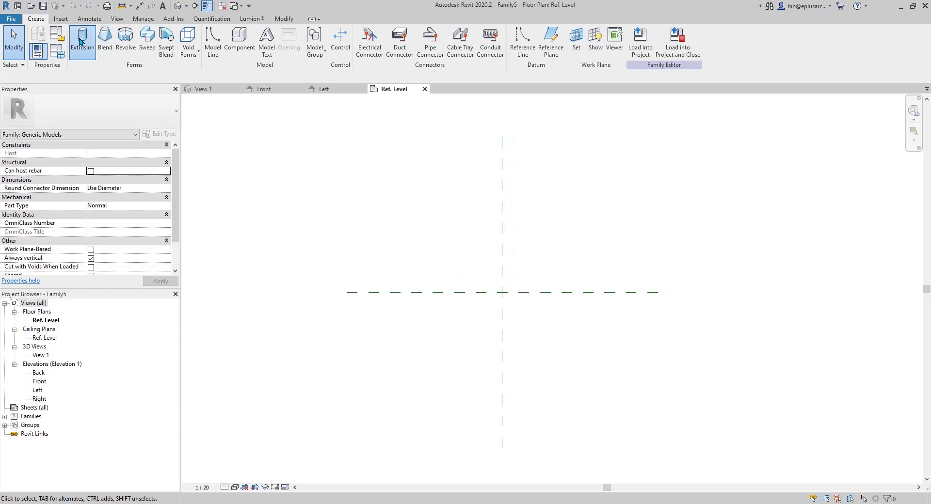
Sketch a rectangular solid extrusion (280 × 240) and finish it.
left_click(83, 36)
left_click(363, 32)
left_click(404, 248)
left_click(430, 266)
left_click(335, 51)
Array the box with AR into two copies.
key("a")
key("r")
left_click(418, 220)
left_click(475, 223)
scroll(469, 266, "up", 2)
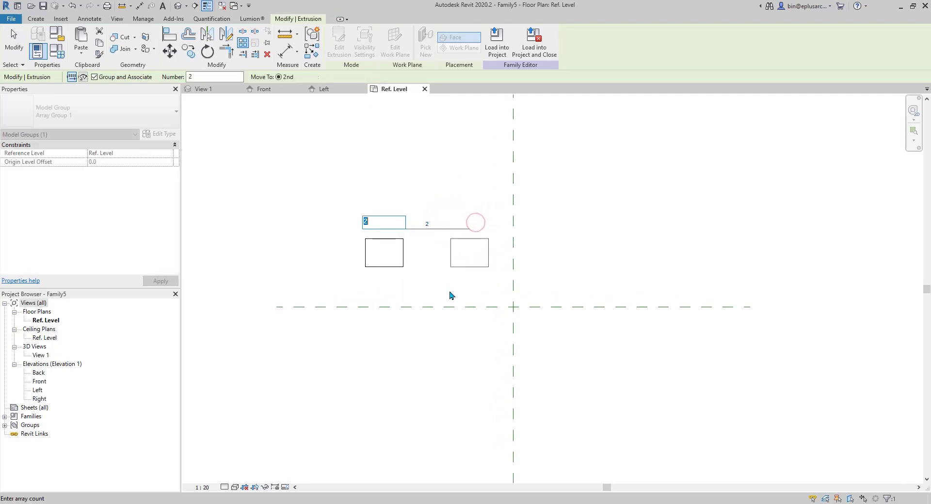
key("Return")
Label the array count with a new instance parameter named 'No.'.
left_click(440, 231)
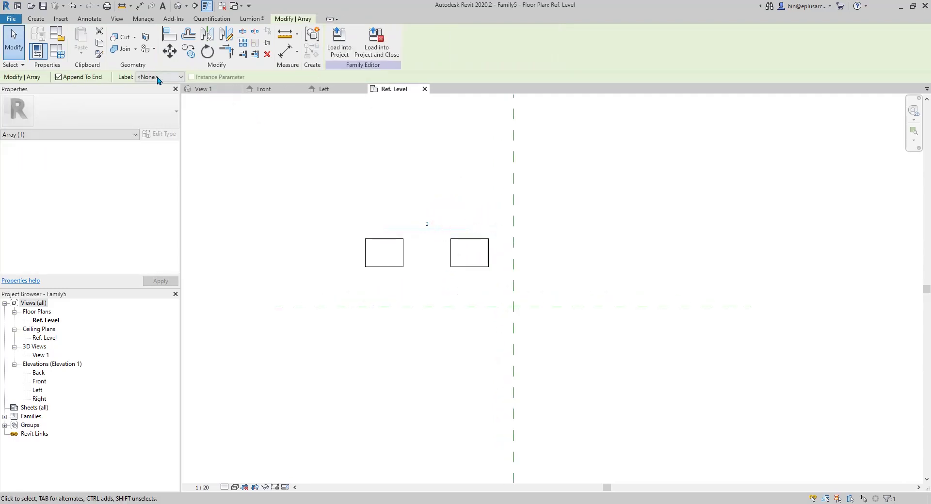
left_click(163, 77)
left_click(165, 94)
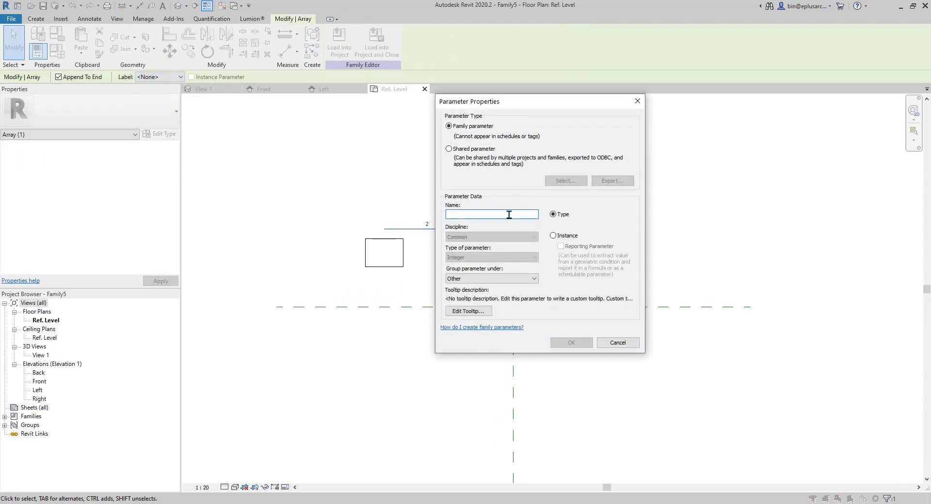
left_click(507, 214)
type("No.")
left_click(563, 238)
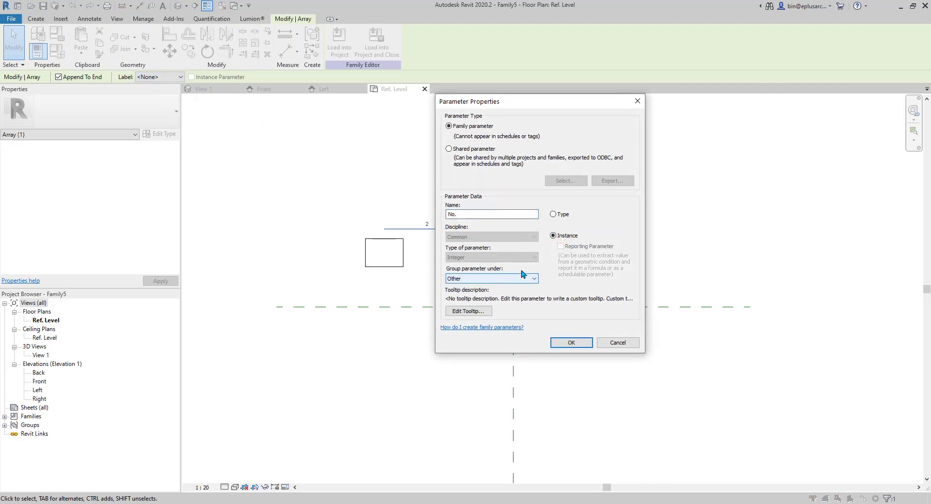
left_click(568, 341)
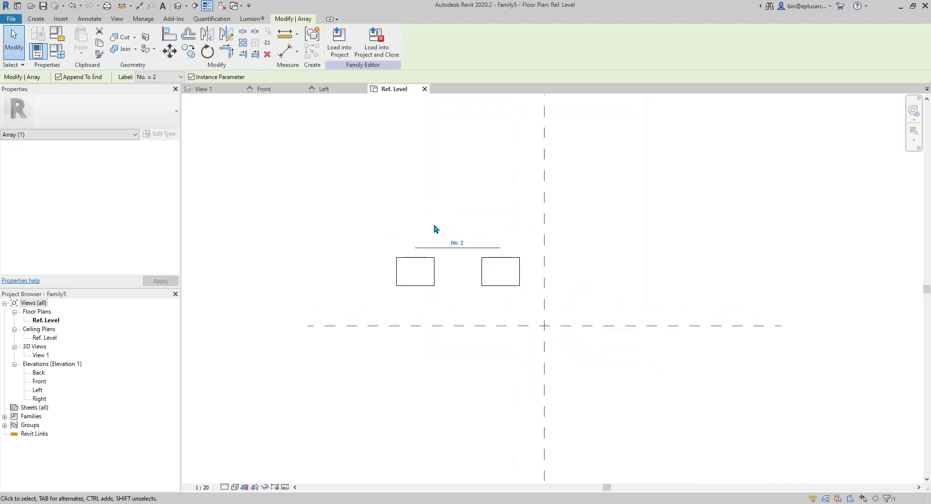
left_click(67, 50)
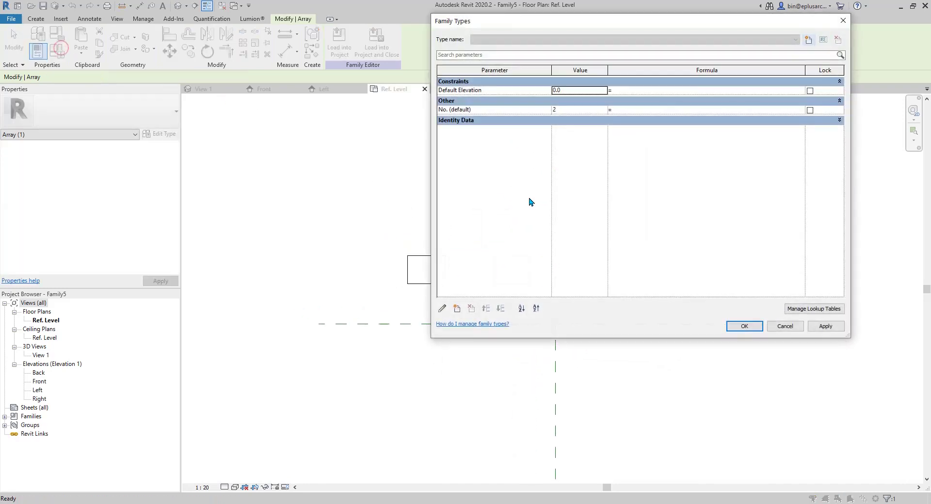
left_click(578, 111)
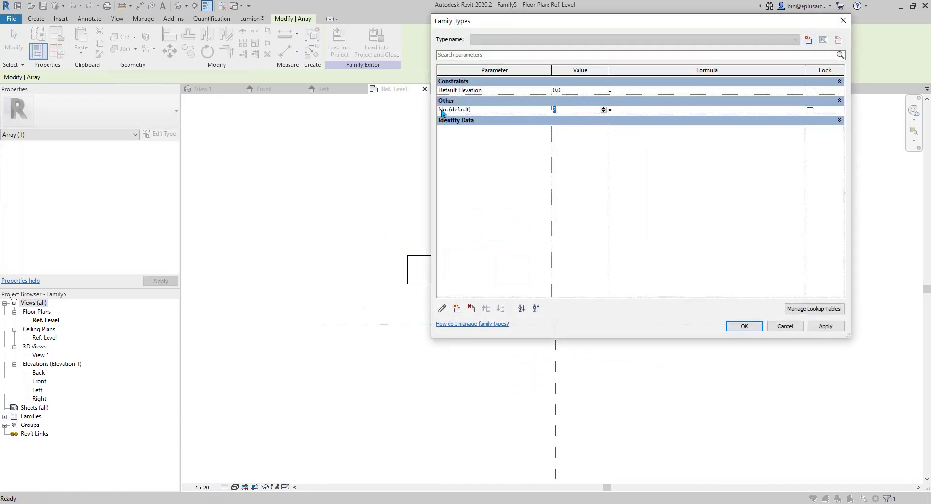
type("1")
left_click_drag(655, 24, 698, 53)
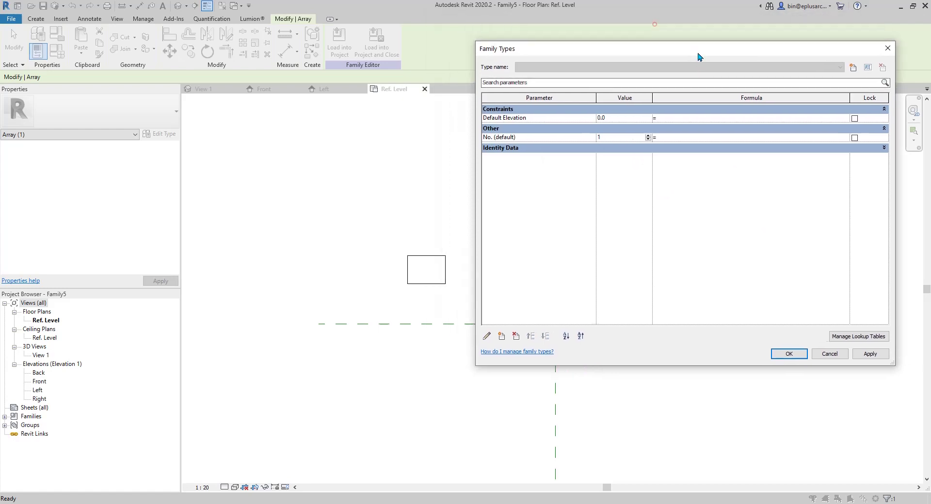
left_click(860, 351)
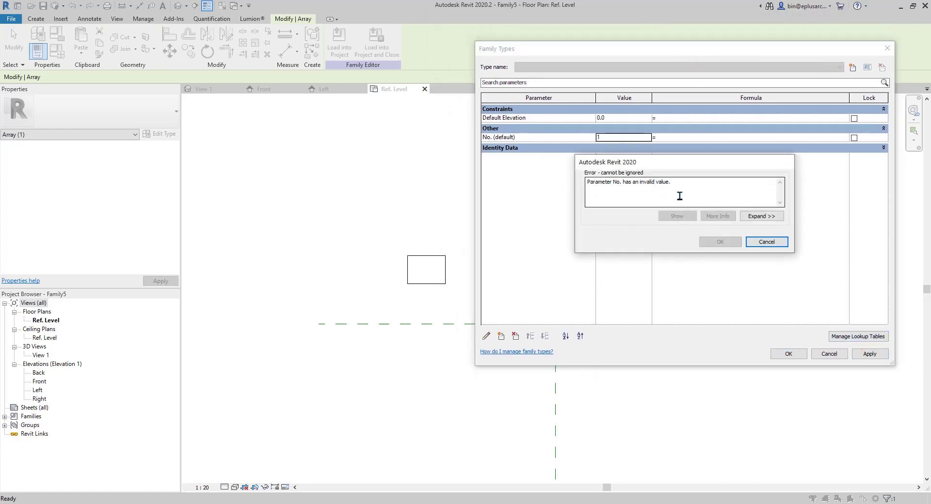
left_click(770, 241)
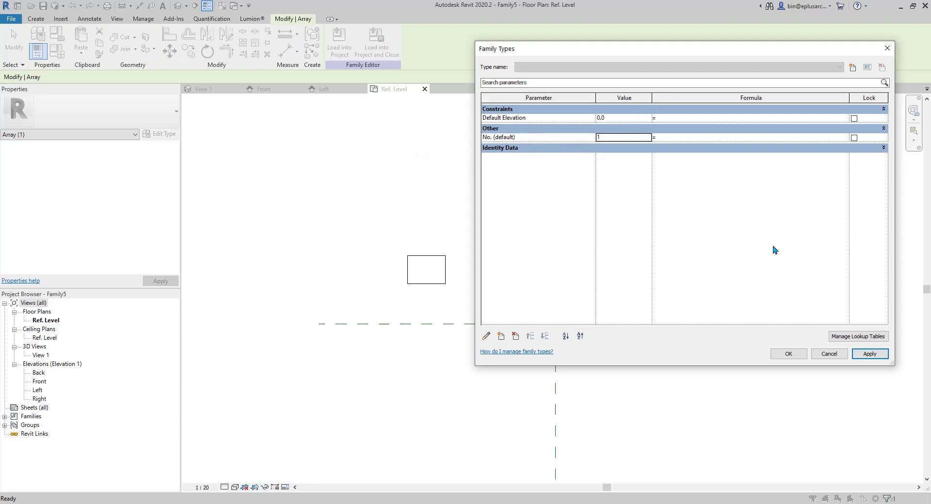
left_click(829, 354)
middle_click_drag(407, 212, 436, 222)
In Family Types, add an Integer instance parameter named 'No. 2'.
left_click(56, 50)
left_click_drag(555, 42, 236, 78)
left_click(177, 160)
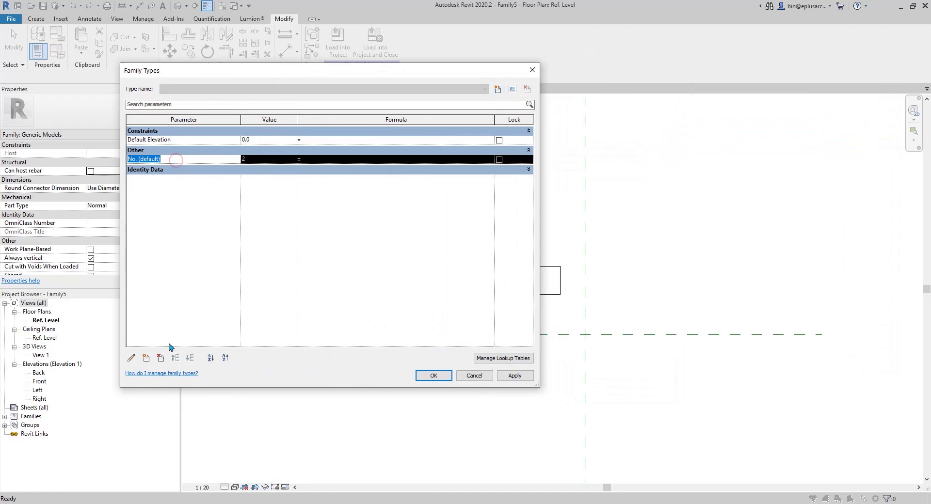
left_click(147, 358)
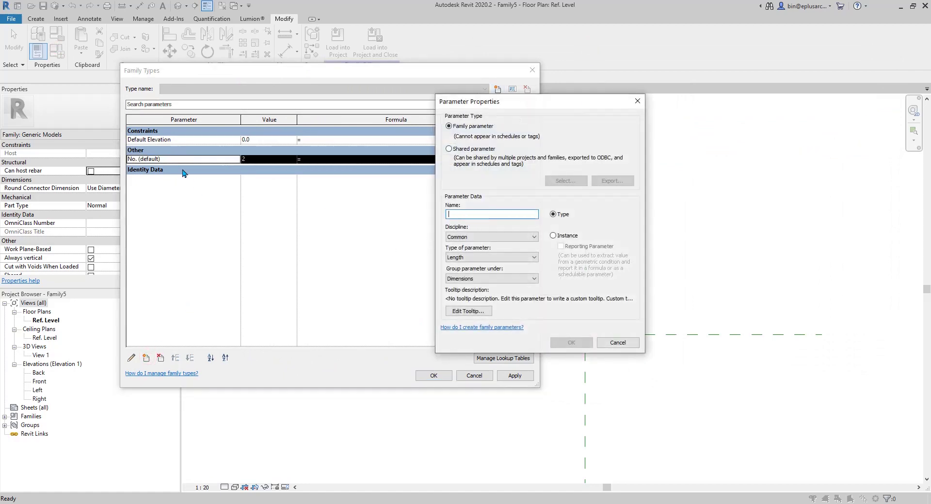
type("NO")
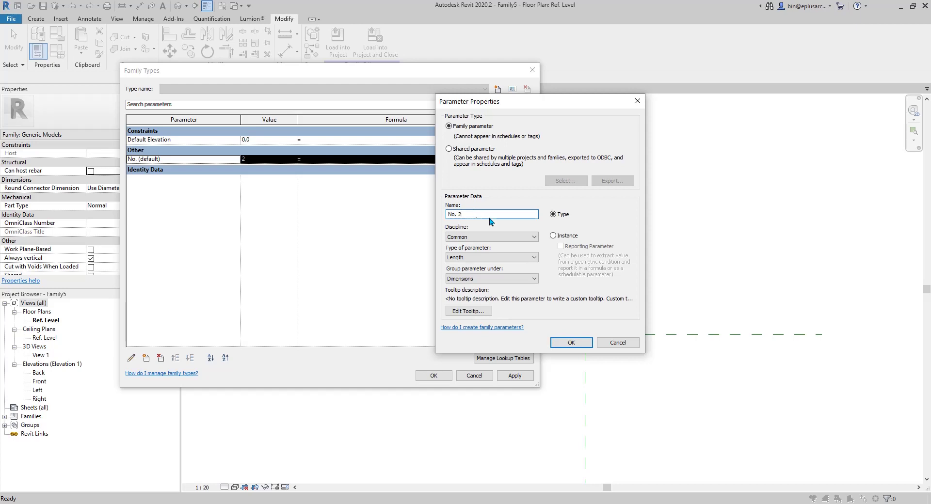
left_click(553, 236)
left_click(451, 258)
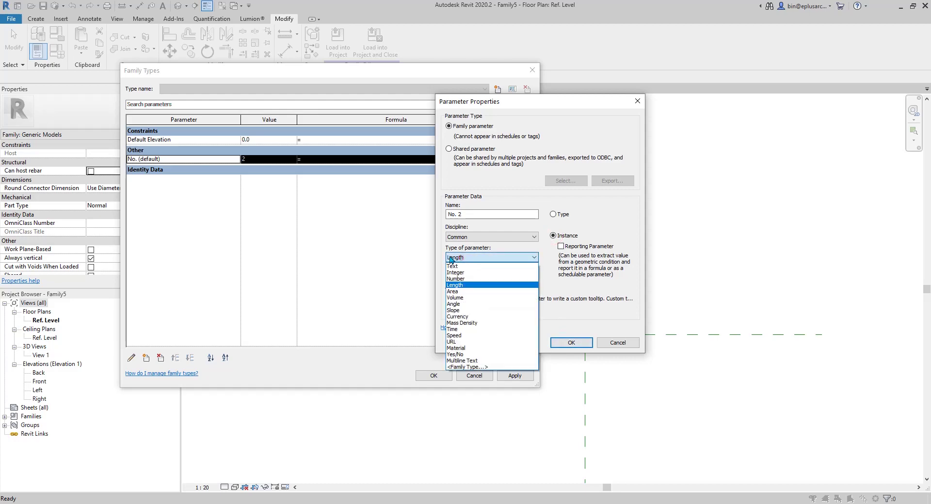
left_click(455, 272)
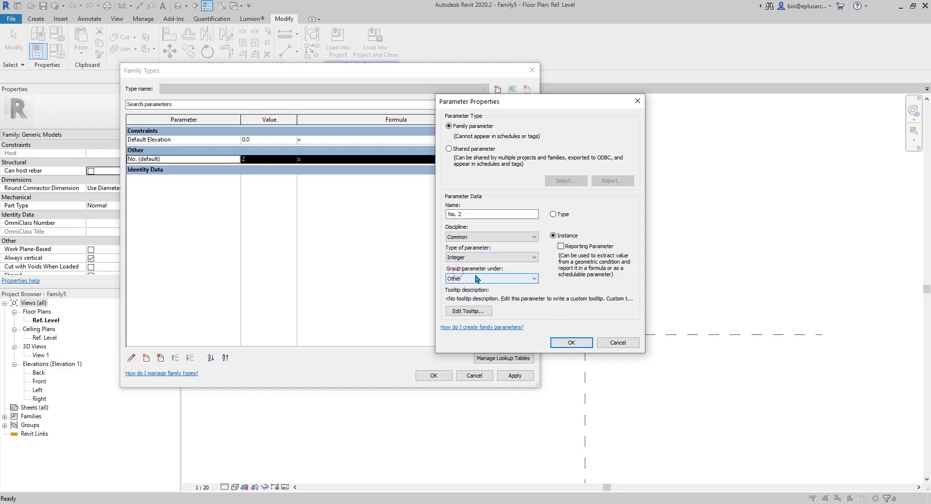
left_click(571, 342)
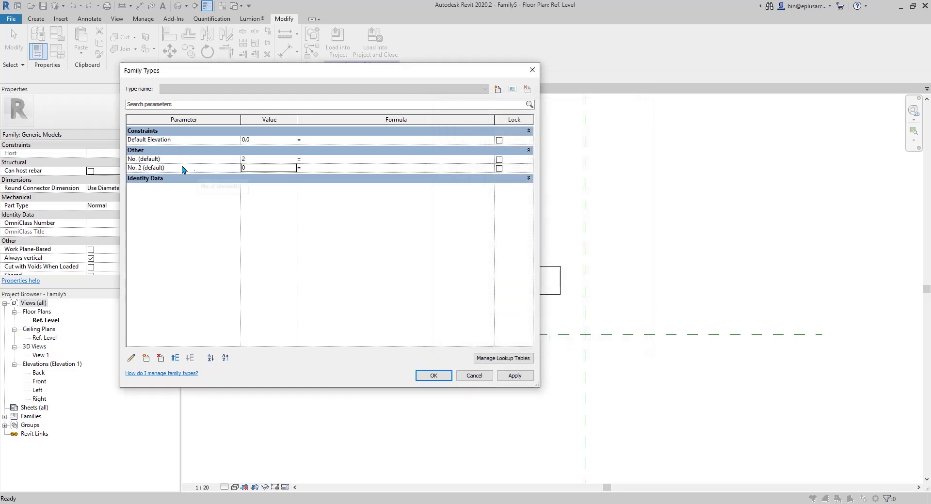
Select No. 2 and begin a formula for the No. parameter.
left_click(136, 168)
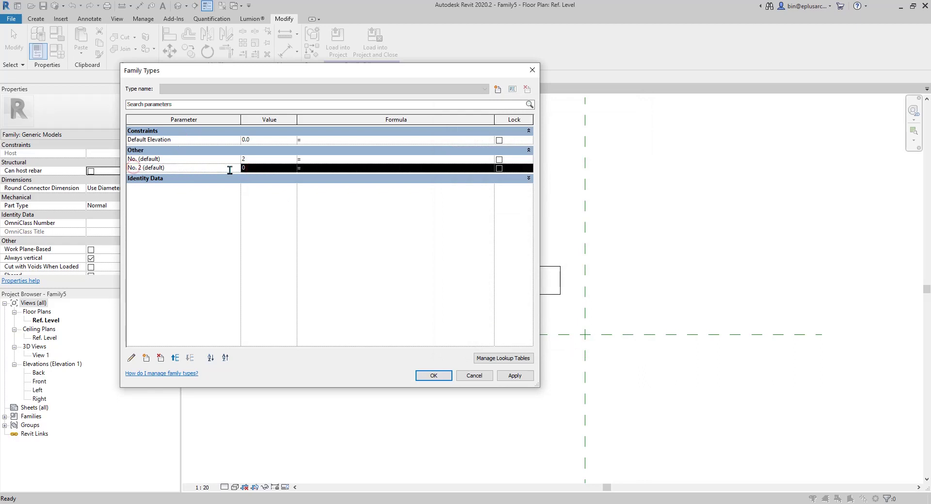
left_click(248, 169)
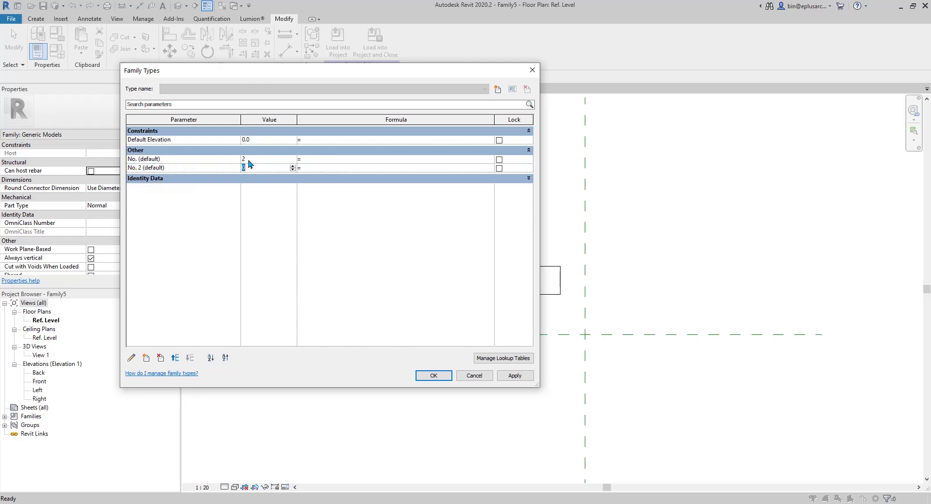
left_click(311, 159)
Commit the formula if(No. 2 < 2, 2, No. 2) for No. and set No. 2 to 1.
key("Return")
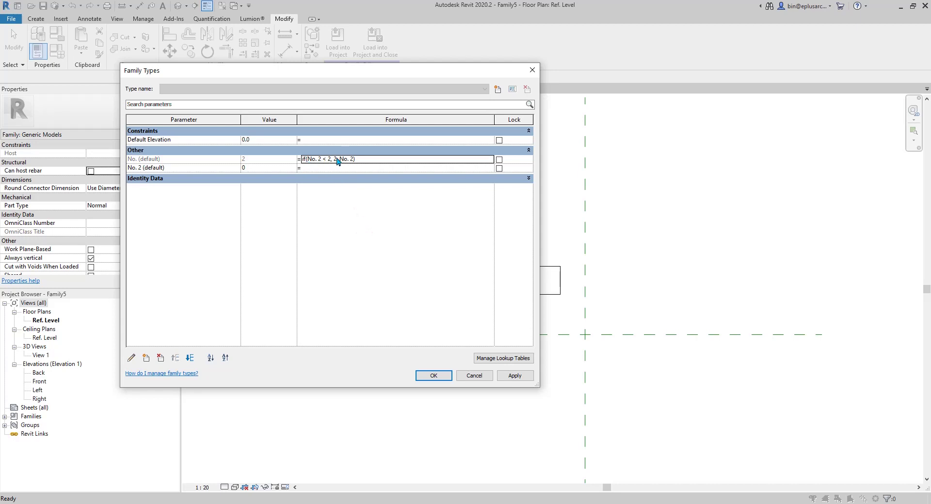
left_click(258, 169)
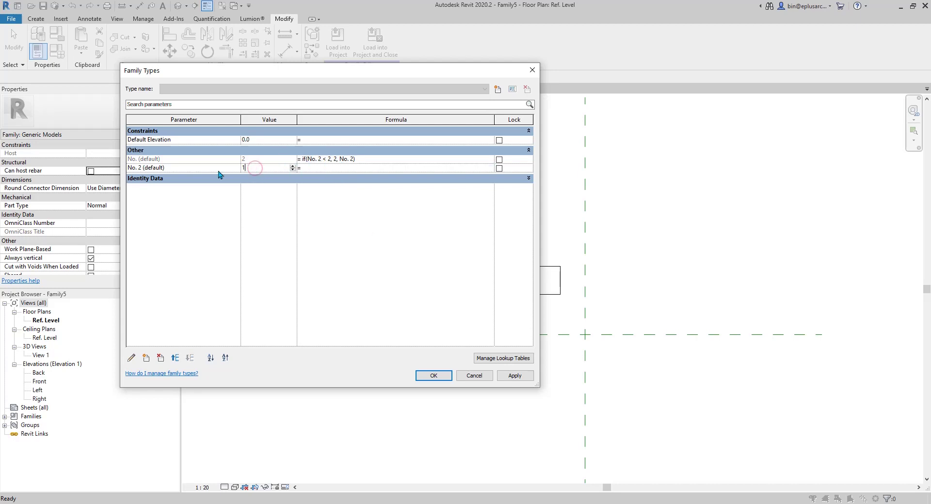
left_click(514, 377)
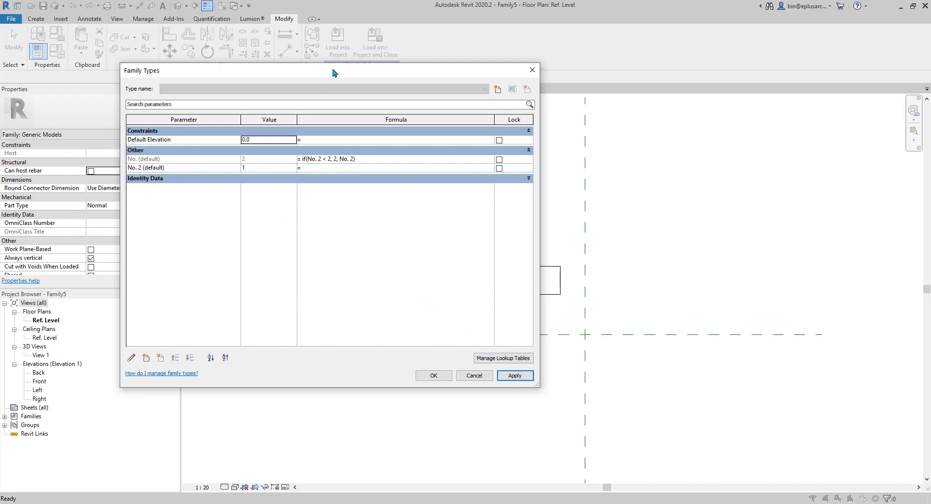
Test the array by setting No. 2 to 3, 5 and 0, then accept the changes.
left_click_drag(332, 72, 212, 35)
left_click(143, 130)
type("3")
left_click(401, 342)
left_click(143, 130)
type("5")
left_click(393, 338)
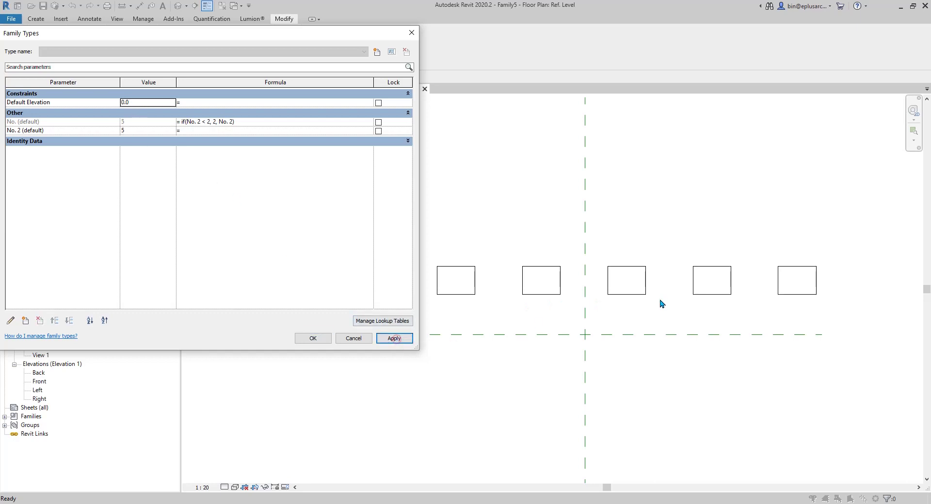
left_click(143, 130)
type("0")
left_click(391, 339)
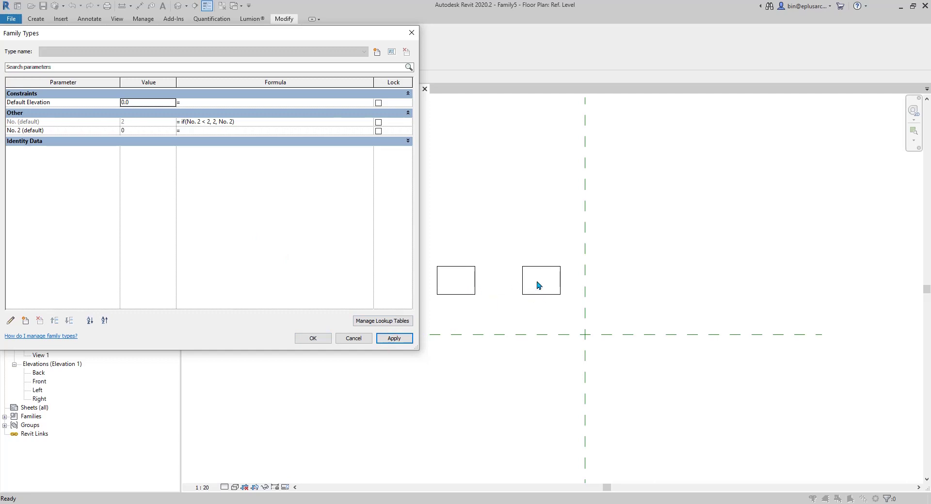
left_click(297, 336)
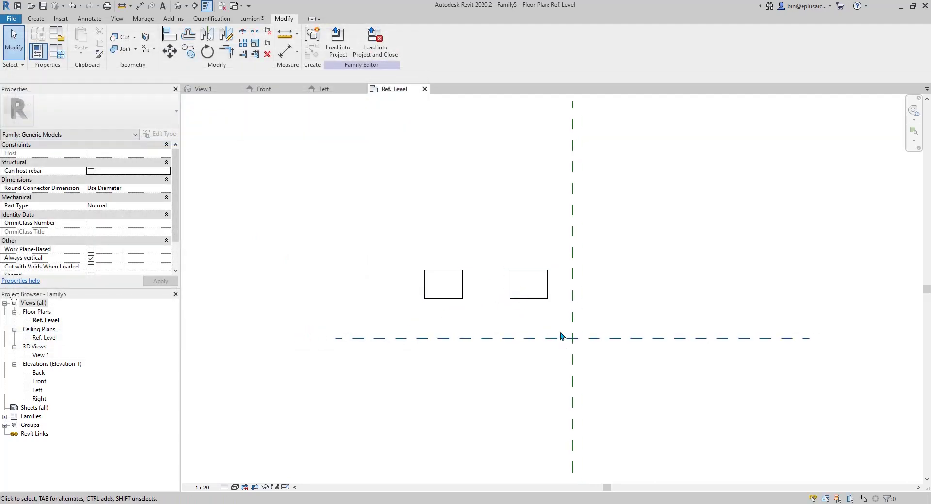
Close all of Family5's views and discard it without saving.
scroll(561, 334, "up", 2)
left_click(285, 51)
left_click(220, 6)
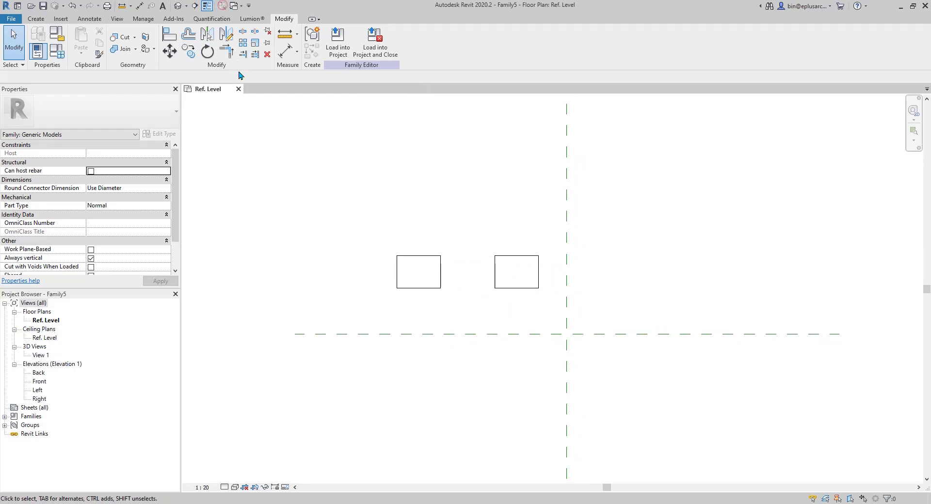
left_click(239, 89)
left_click(486, 257)
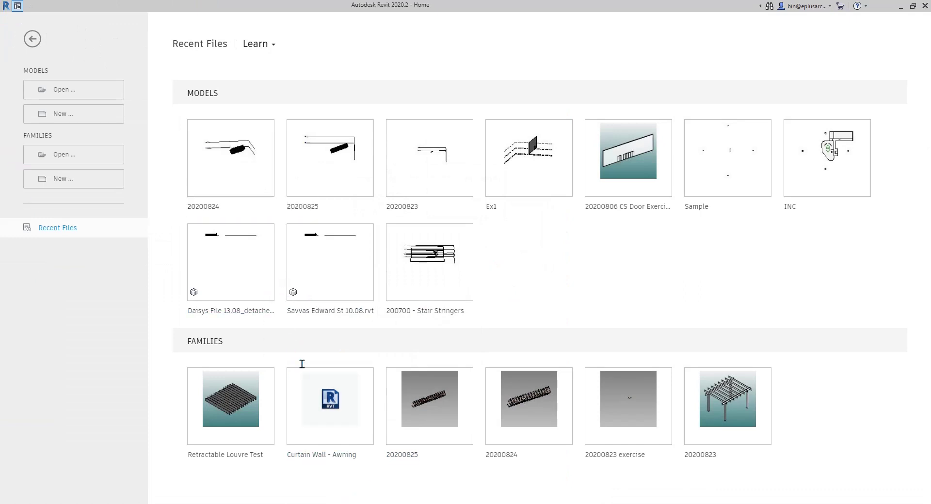
Bring up the PPN84 PDF at page 2's lot-size garden percentage table (25%, 30%, 35%).
mouse_move(351, 494)
left_click(283, 477)
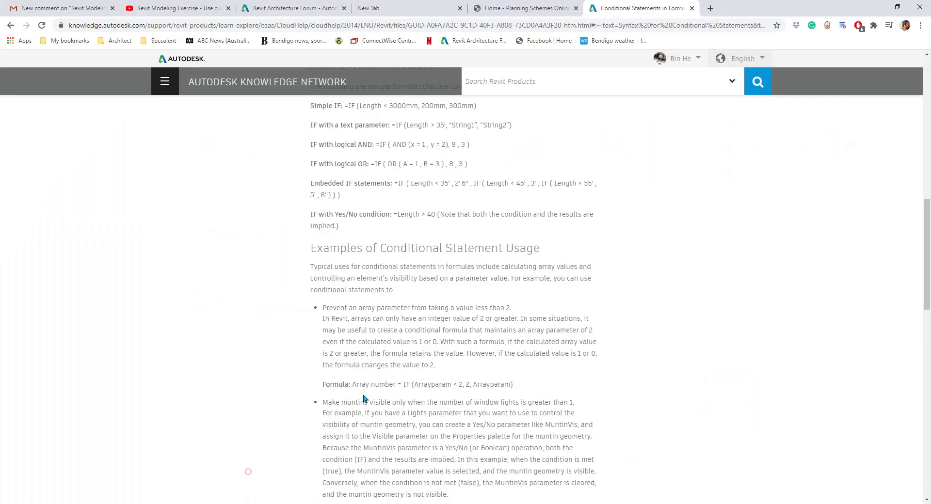
left_click(432, 485)
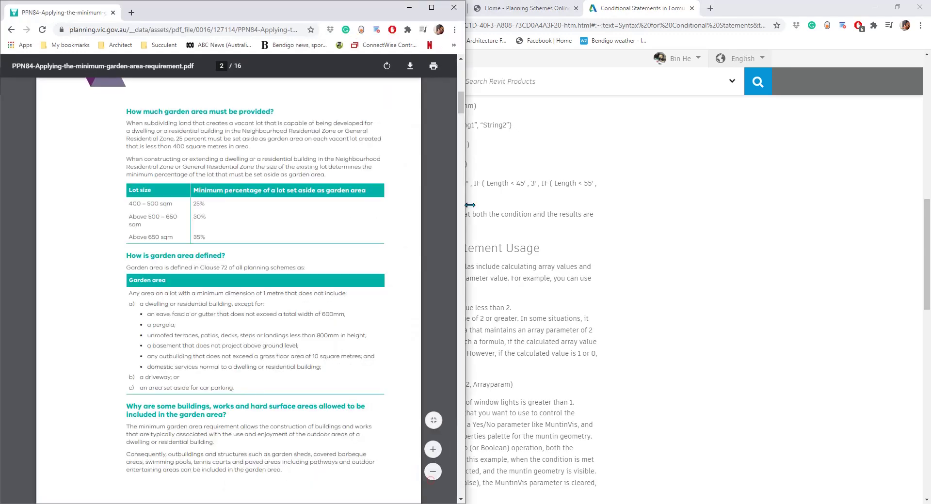
scroll(258, 261, "up", 3)
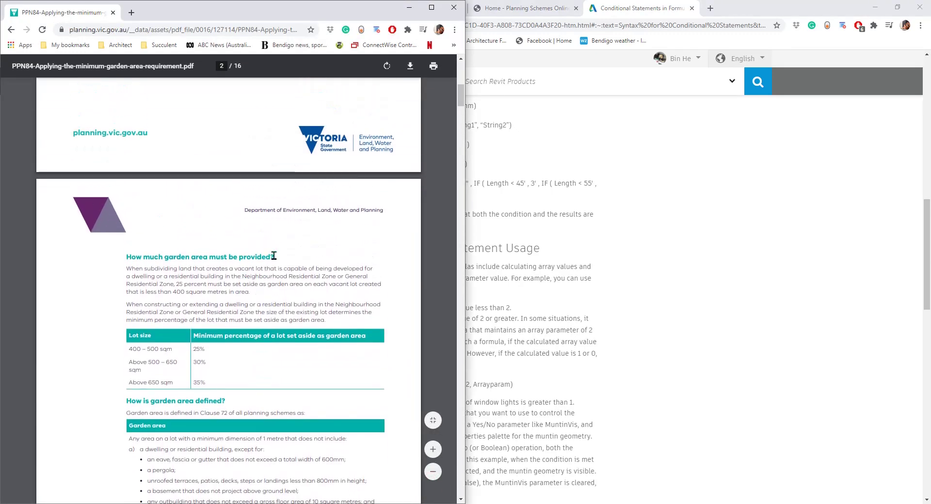
scroll(249, 257, "down", 1)
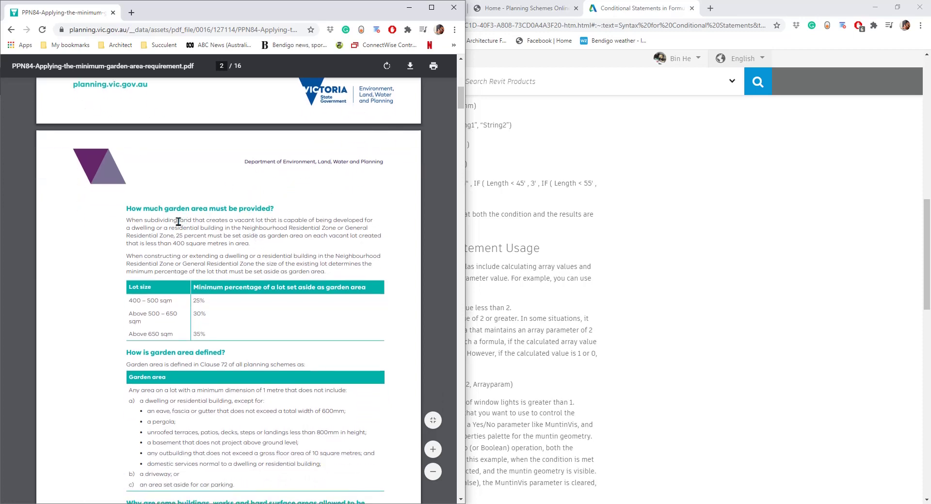
scroll(226, 296, "down", 1)
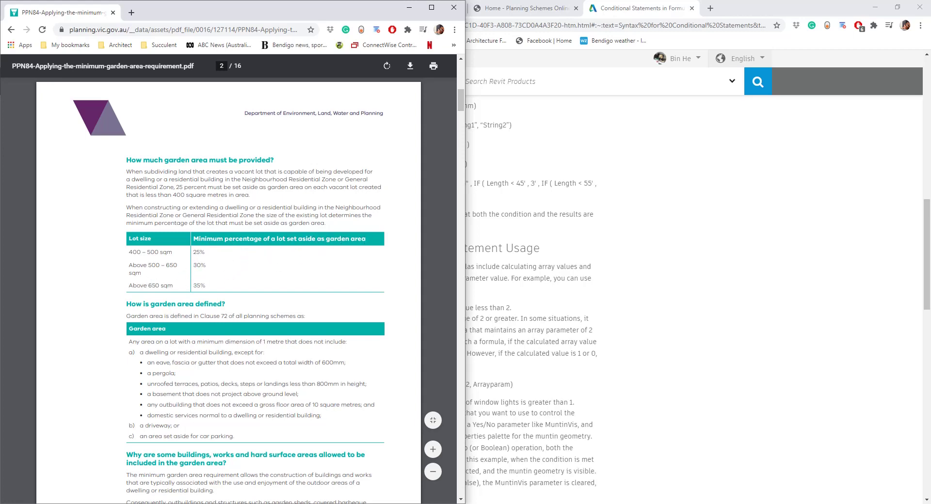
Create a new family from the Metric Generic Annotation.rft template.
key("alt+Tab")
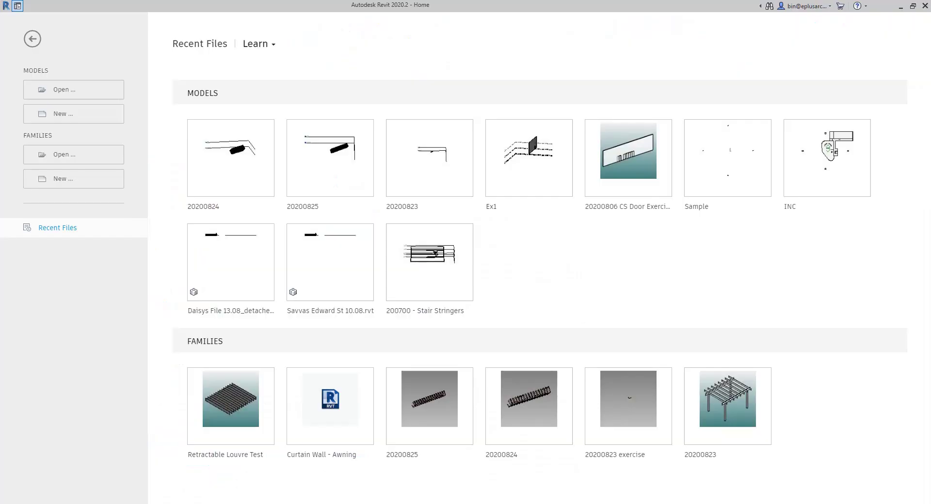
left_click(70, 183)
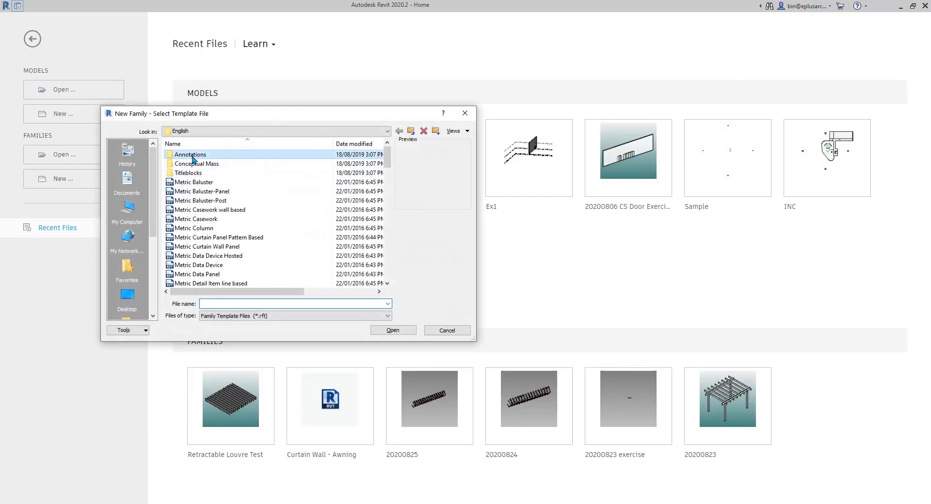
double_click(192, 156)
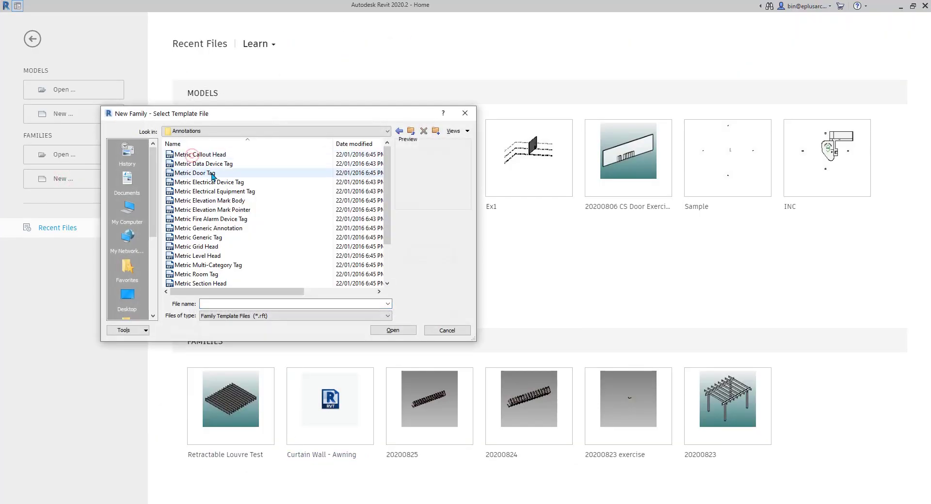
left_click(220, 228)
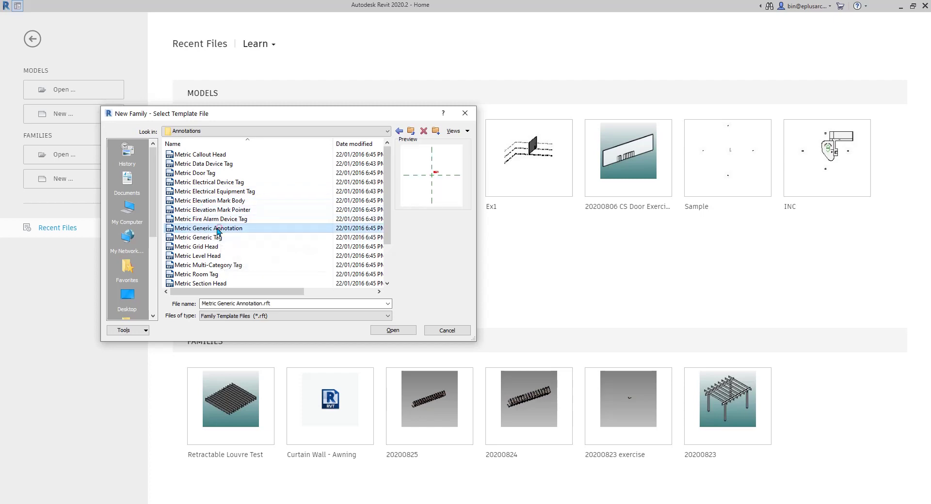
left_click(392, 331)
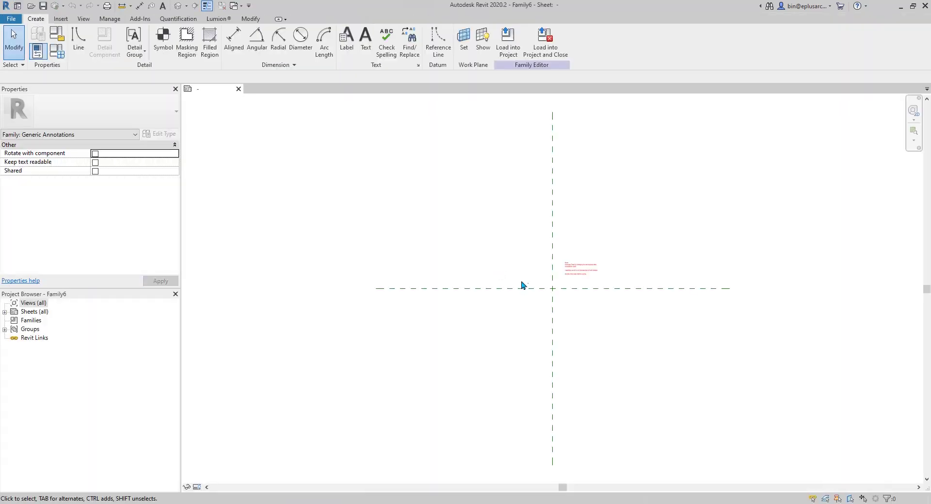
Delete the red placeholder note and recentre on the reference planes.
left_click(582, 268)
key("Delete")
middle_click_drag(597, 254, 524, 263)
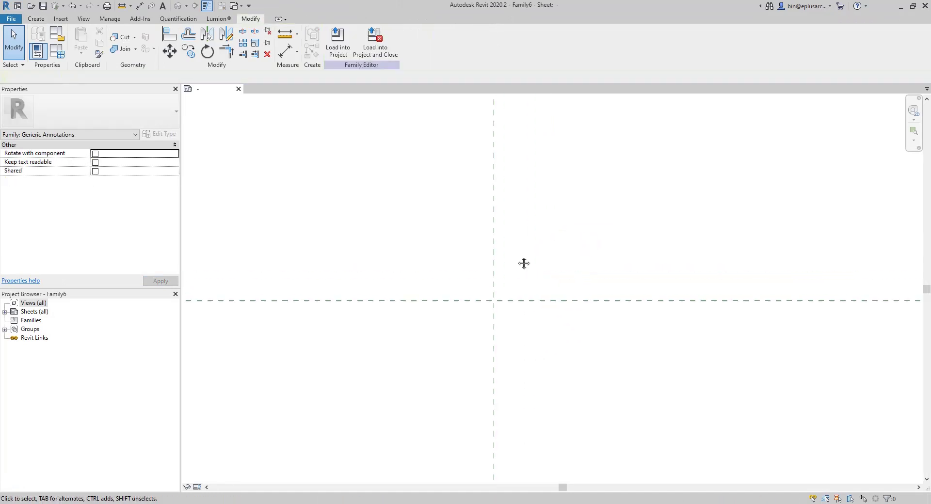
Place a label near the reference-plane crossing and add a new label parameter.
left_click(41, 20)
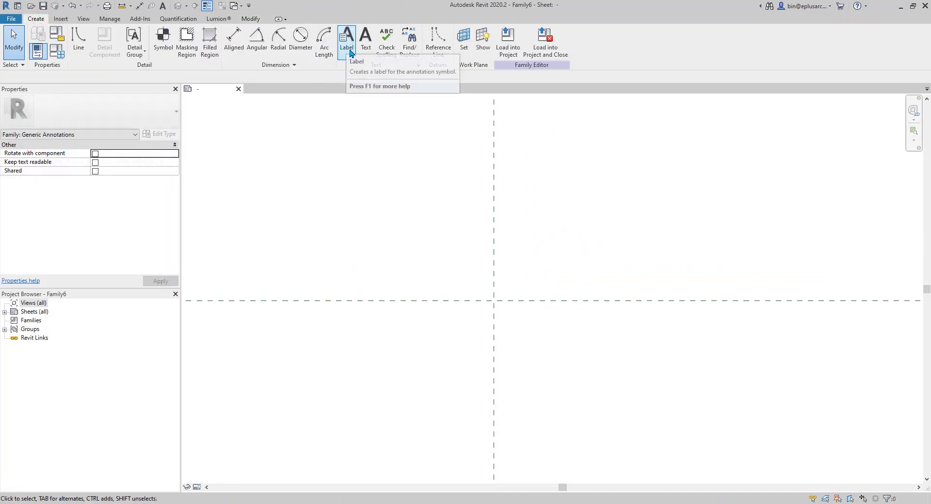
left_click(347, 44)
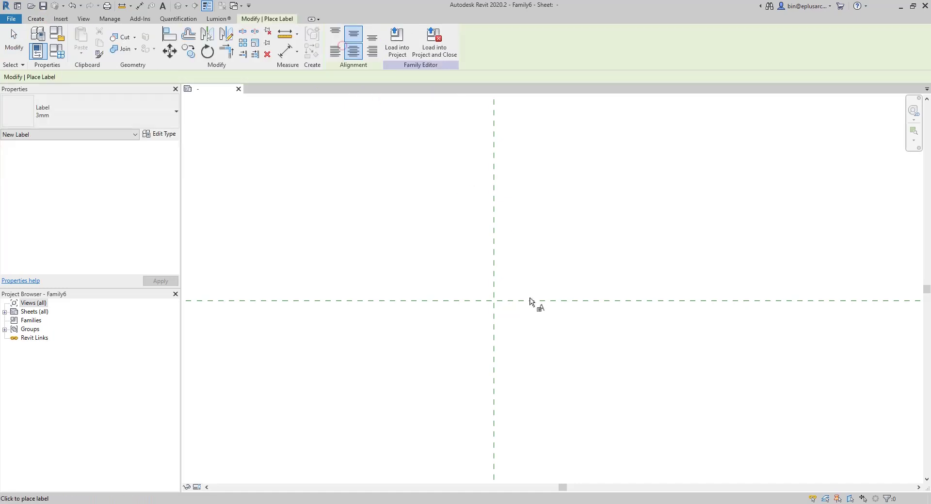
left_click(539, 269)
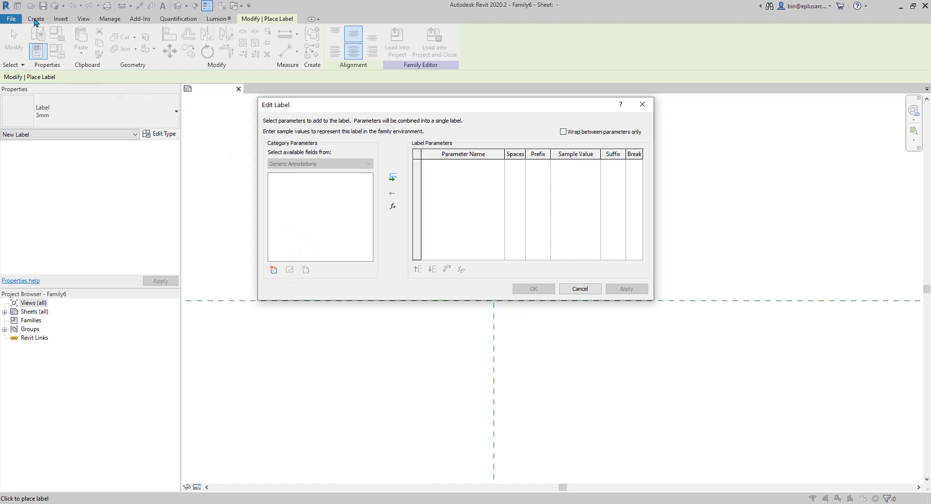
left_click(274, 270)
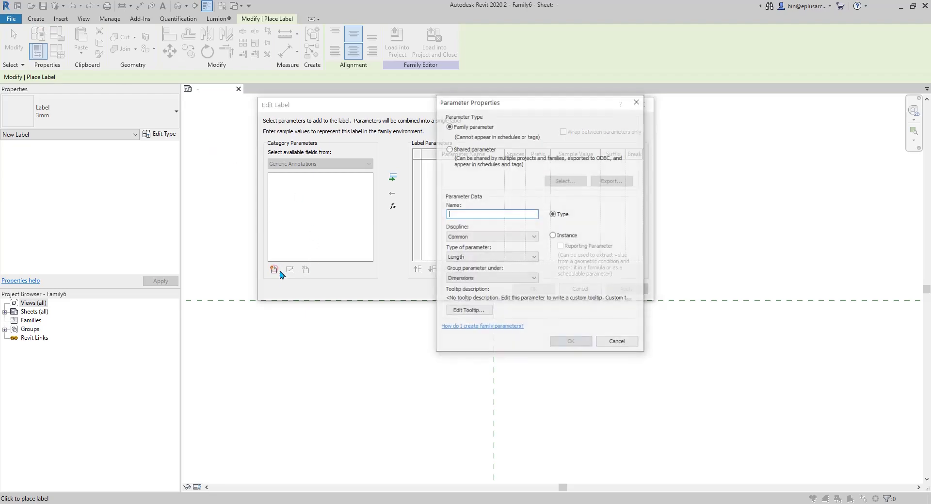
left_click_drag(504, 109, 455, 163)
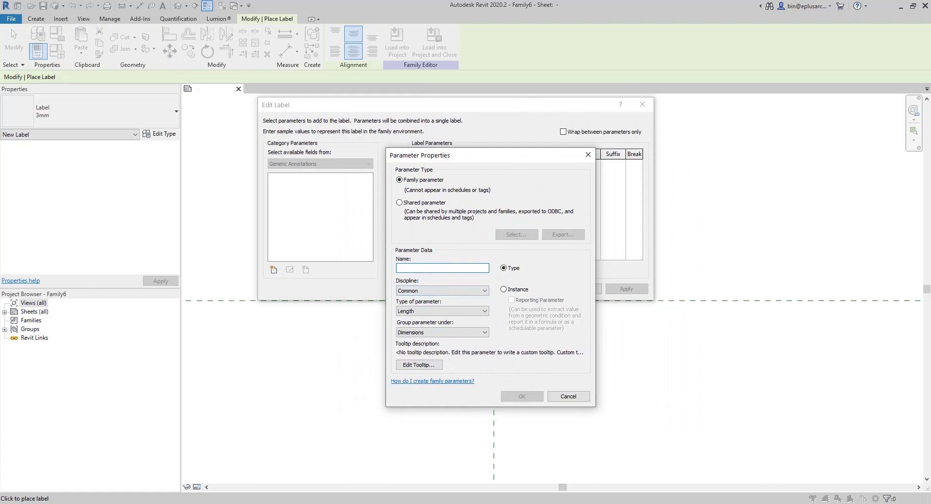
left_click(420, 468)
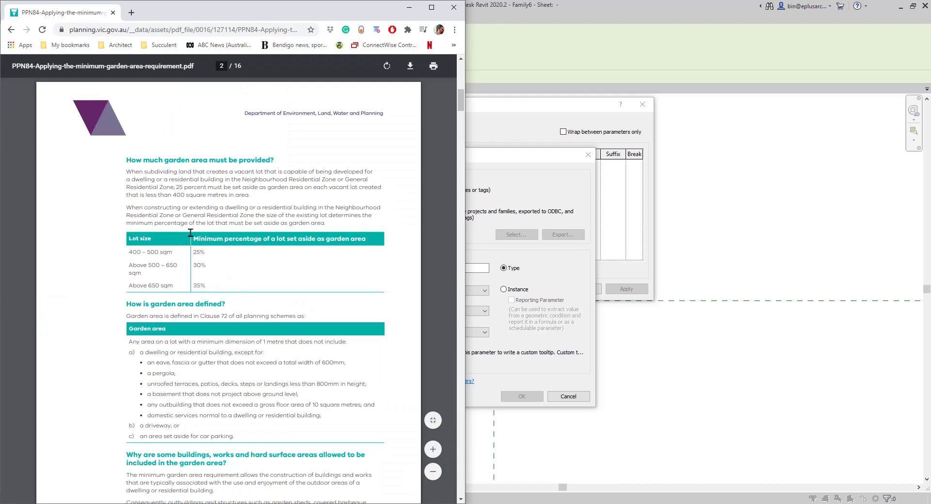
left_click(508, 157)
Define 'Lot size' as an Area parameter grouped under Other.
type("Lot size")
left_click(426, 313)
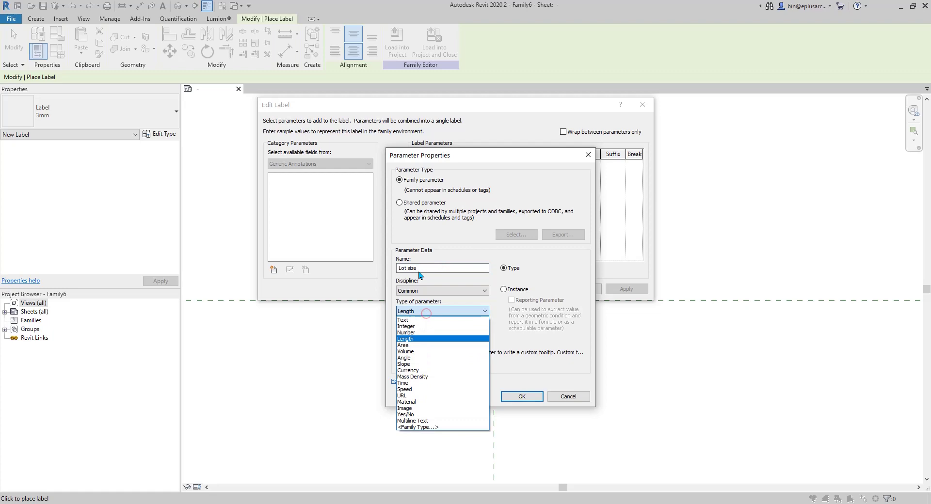
left_click(418, 345)
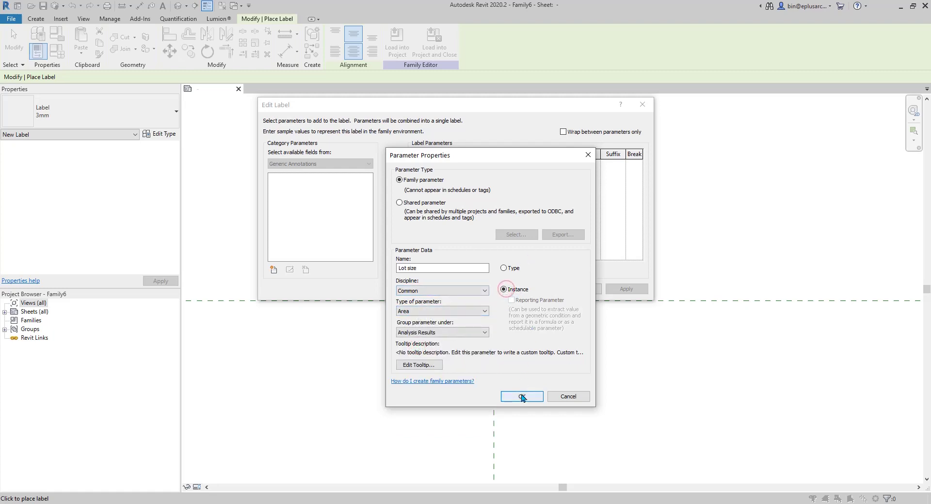
left_click(441, 332)
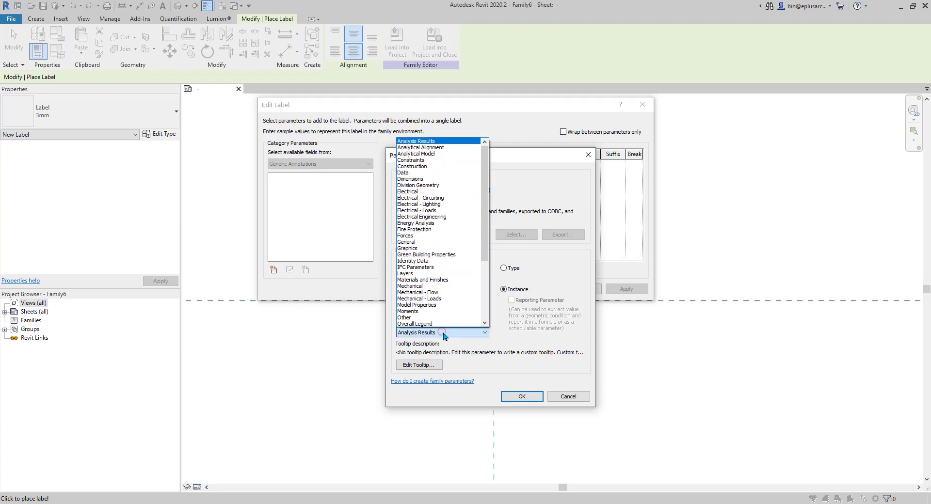
left_click(406, 318)
left_click(521, 395)
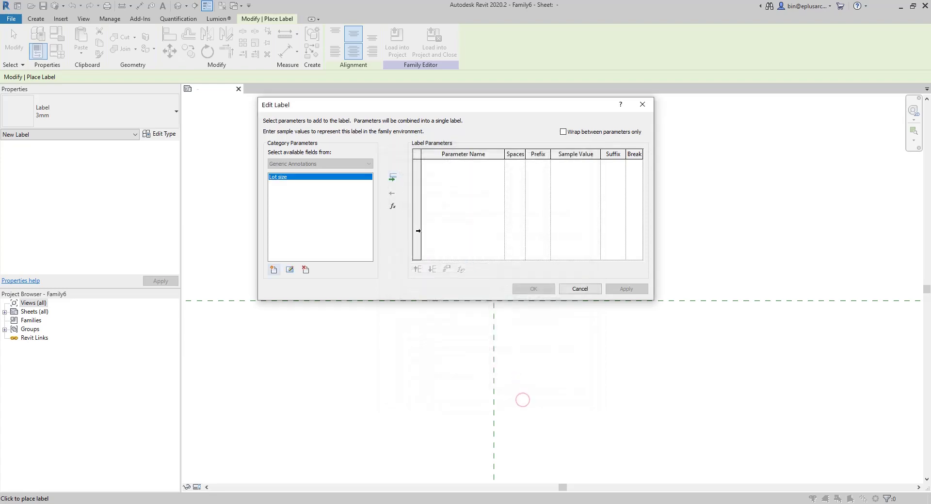
Add Lot size to the label with a 'Lot Size:' prefix, formatted in square metres with m².
left_click(393, 180)
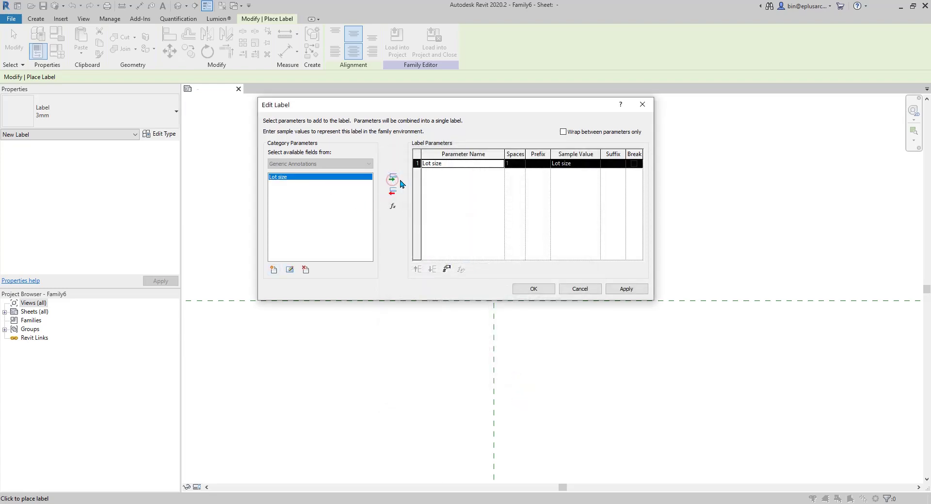
left_click(537, 165)
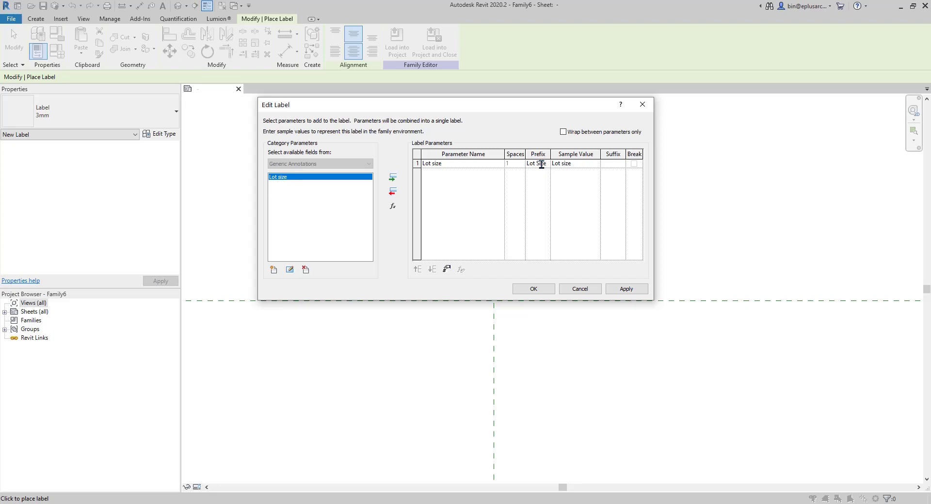
left_click(444, 163)
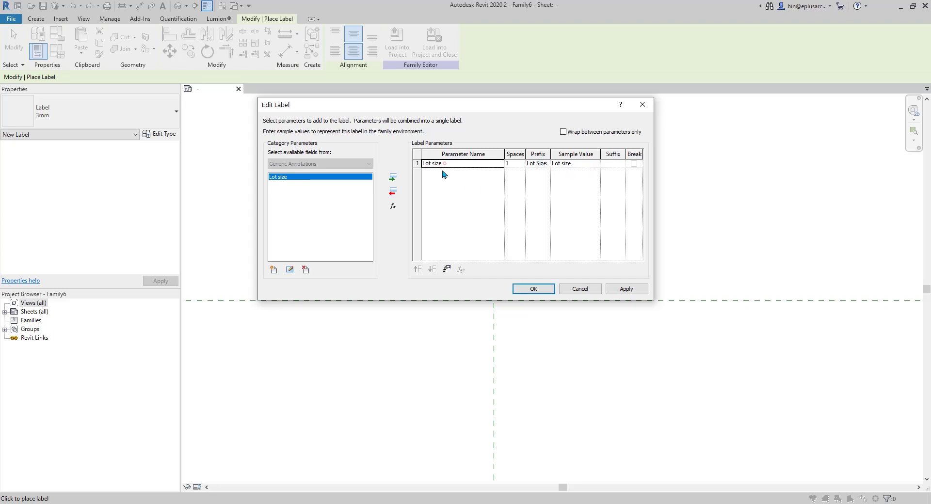
left_click(447, 270)
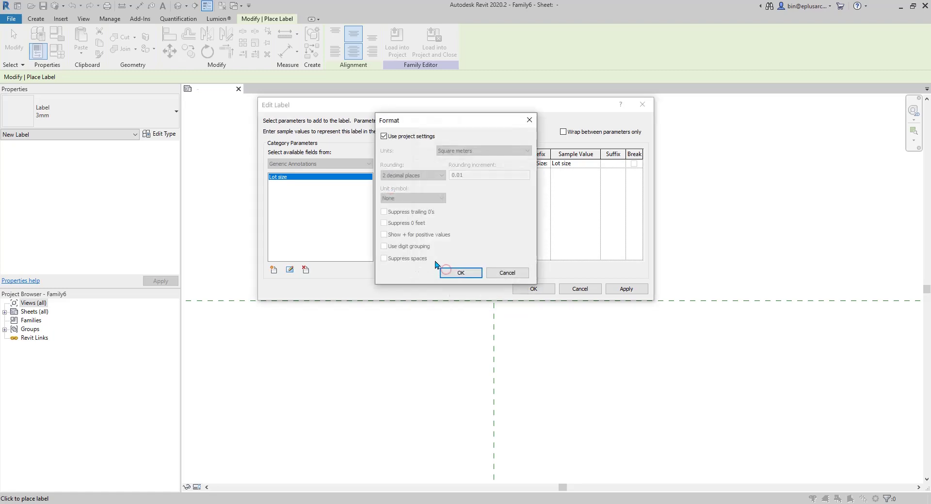
left_click(392, 137)
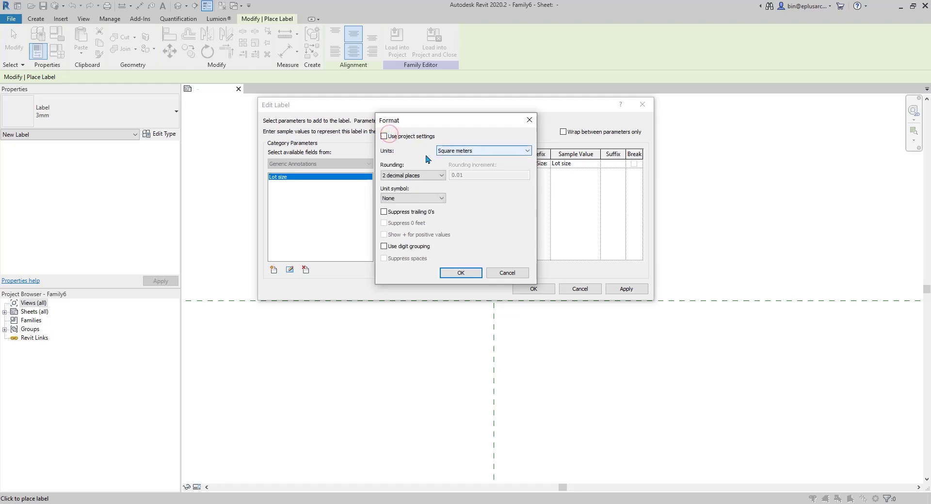
left_click(396, 197)
left_click(394, 214)
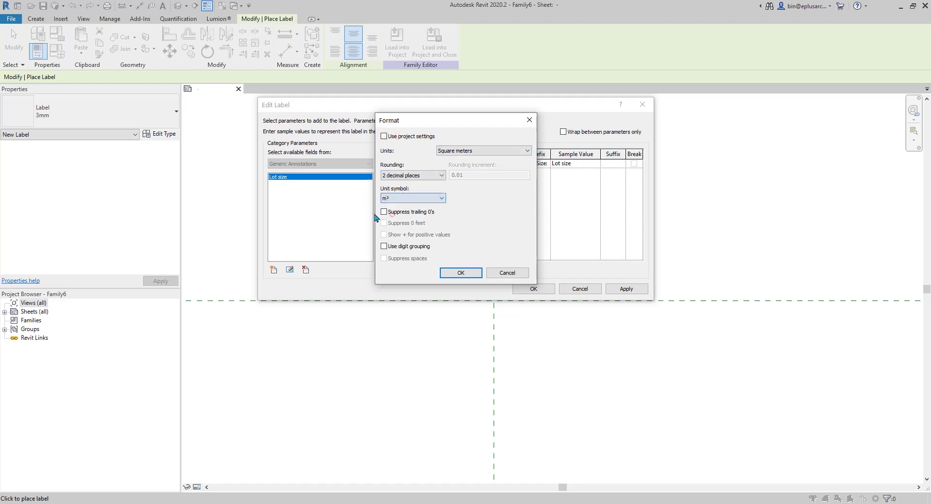
left_click(461, 272)
left_click(533, 289)
Place the Lot Size label, left-align it and move it beside the vertical reference plane.
left_click(541, 282)
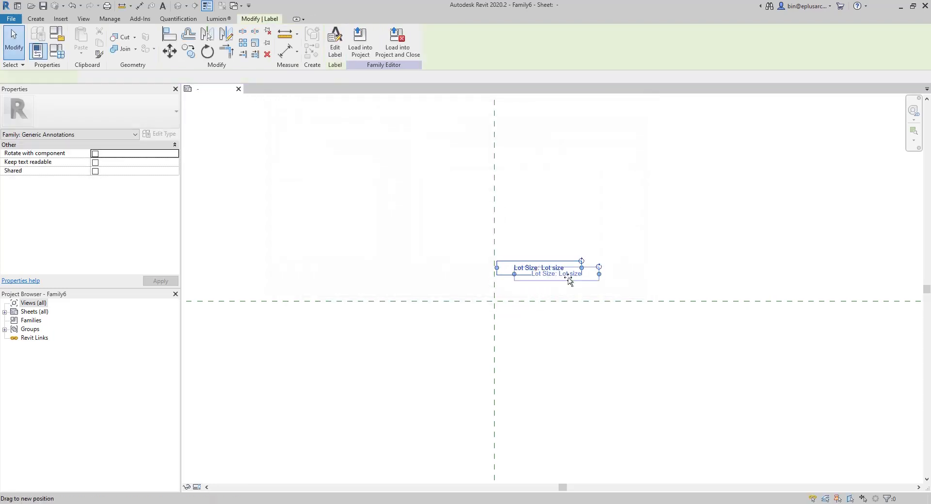
key("Escape")
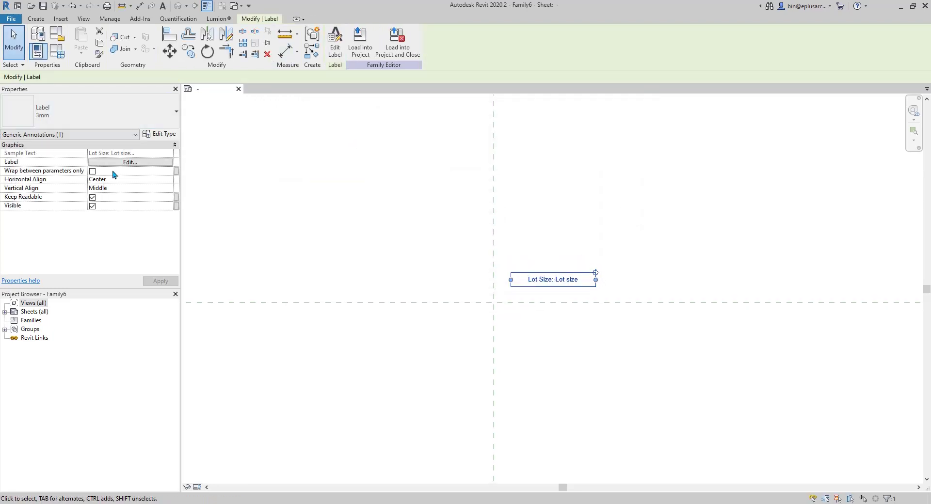
left_click(172, 180)
left_click(104, 189)
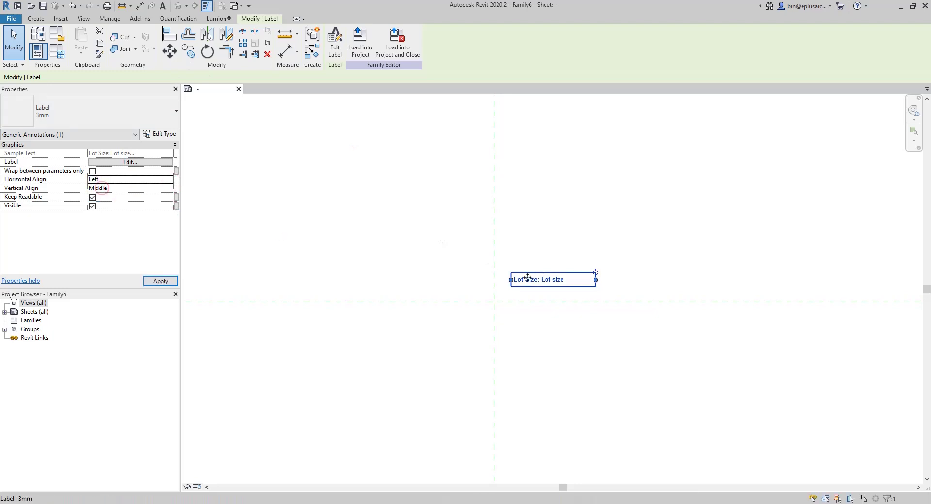
mouse_move(528, 278)
left_mouse_down()
mouse_move(509, 290)
mouse_move(512, 278)
left_mouse_up()
key("Escape")
Check the garden-area guideline PDF, then go back to the Revit family.
scroll(528, 295, "up", 4)
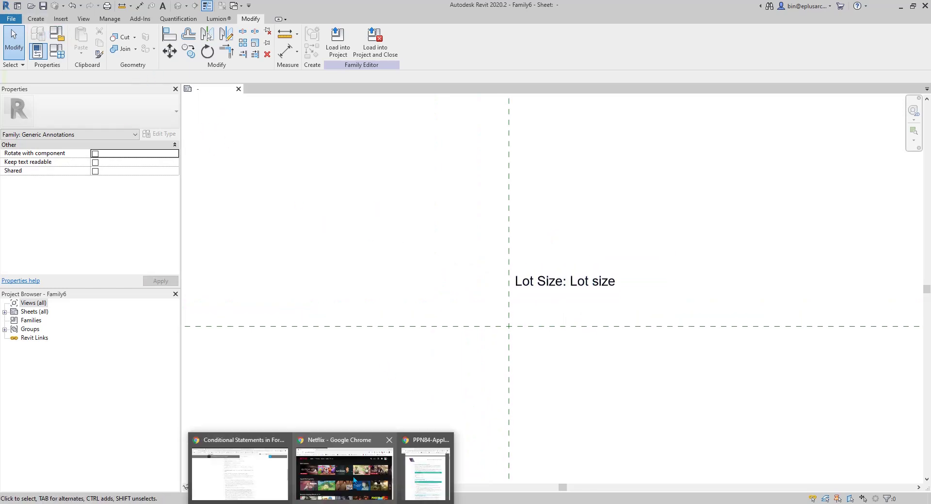
left_click(420, 480)
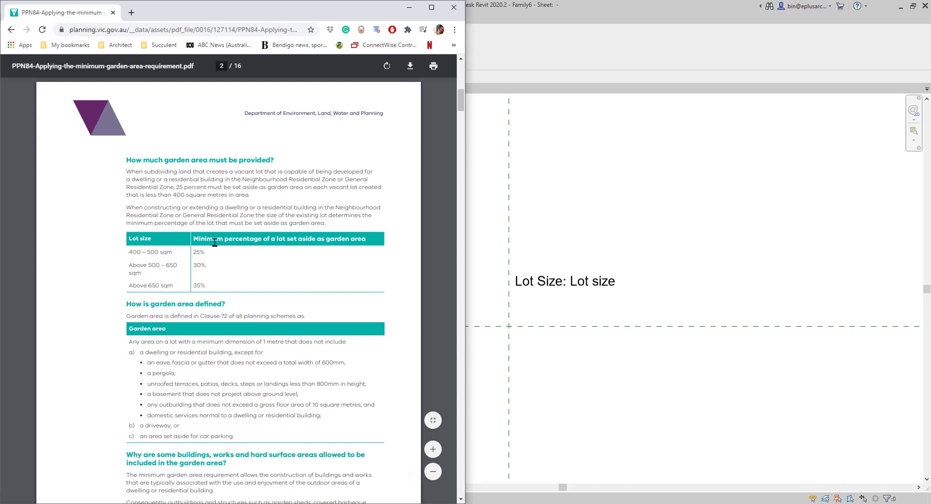
left_click(593, 209)
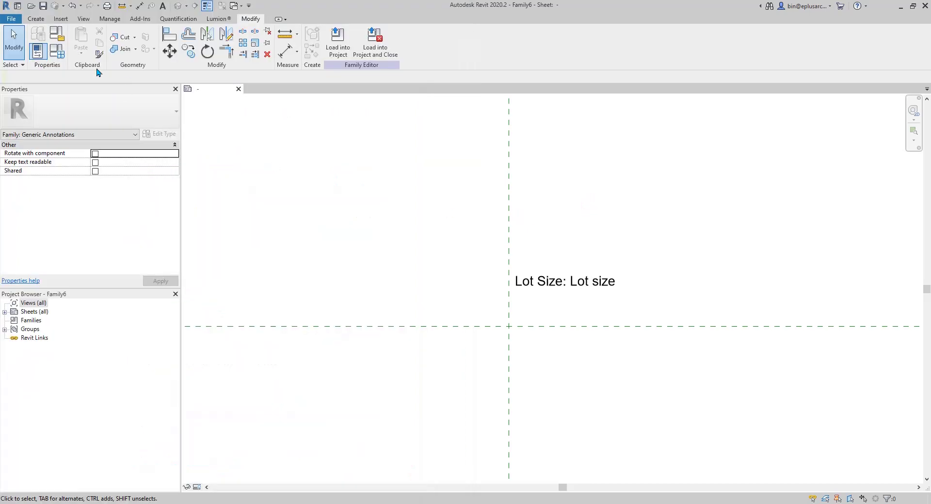
Create a Number instance parameter named 'Min Percentage' in Family Types.
left_click(57, 51)
left_click_drag(101, 36, 159, 45)
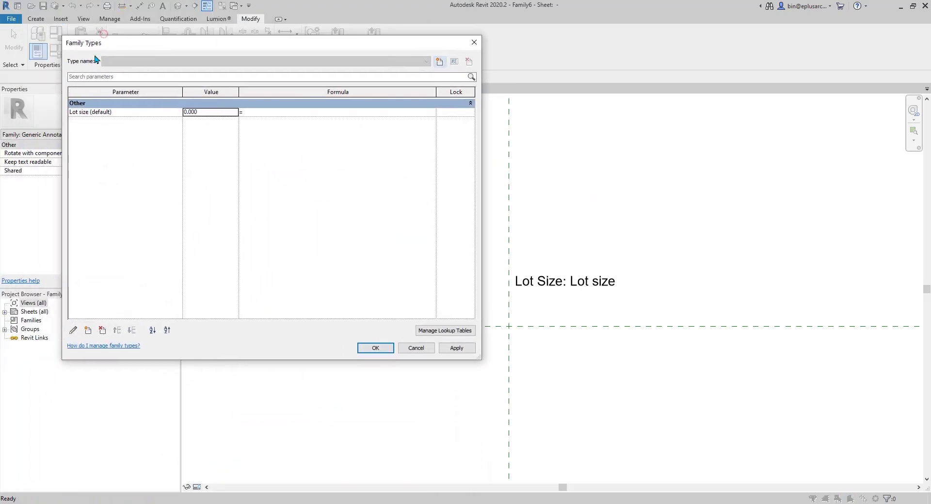
left_click(120, 154)
left_click(88, 331)
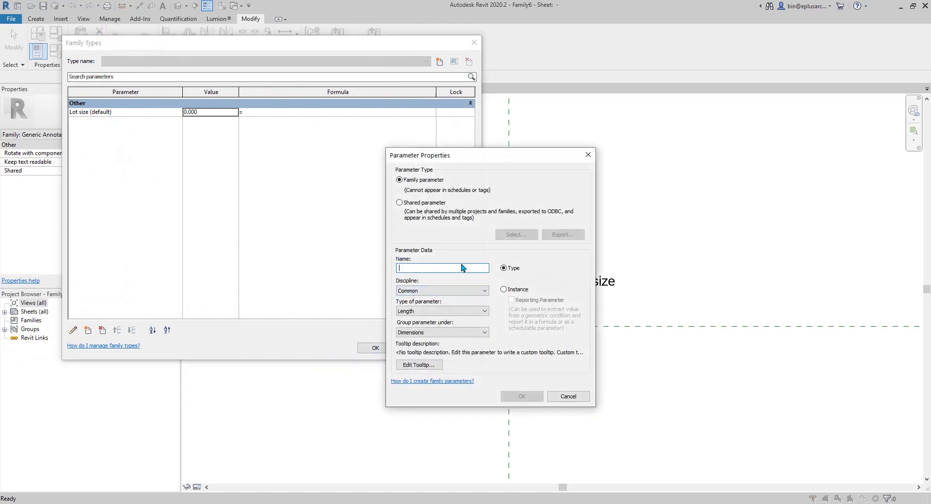
type("Per")
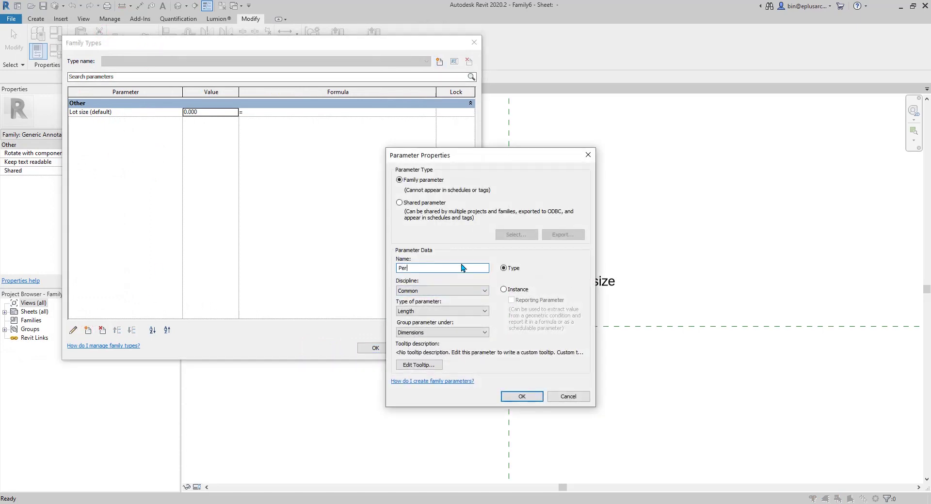
key("BackSpace")
key("BackSpace")
key("BackSpace")
type("Min")
left_click(418, 312)
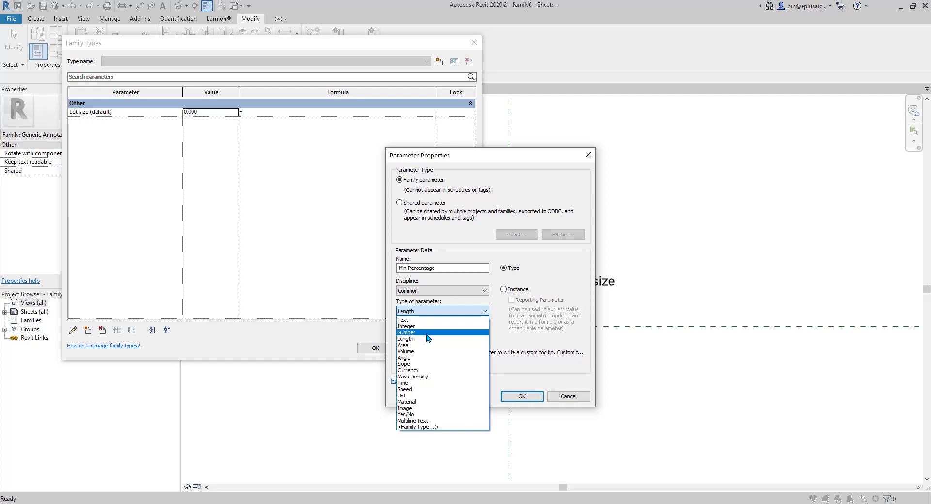
left_click(427, 334)
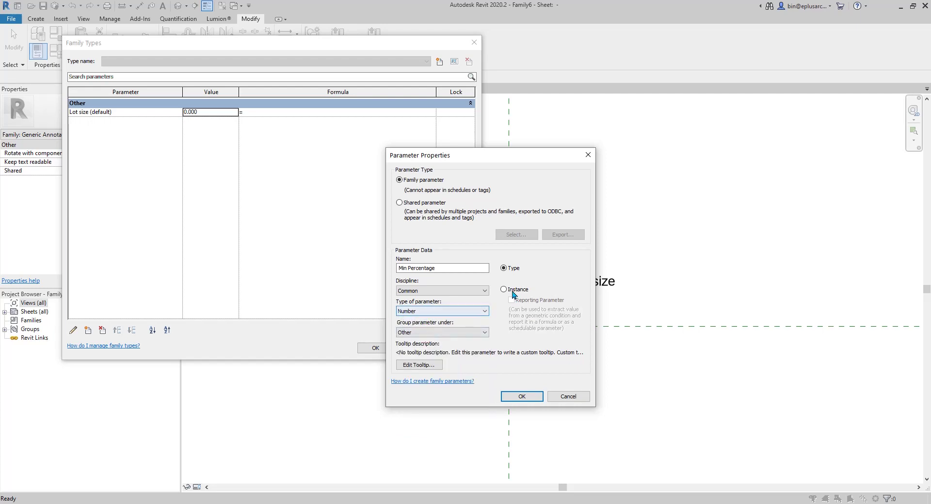
left_click(504, 289)
left_click(522, 397)
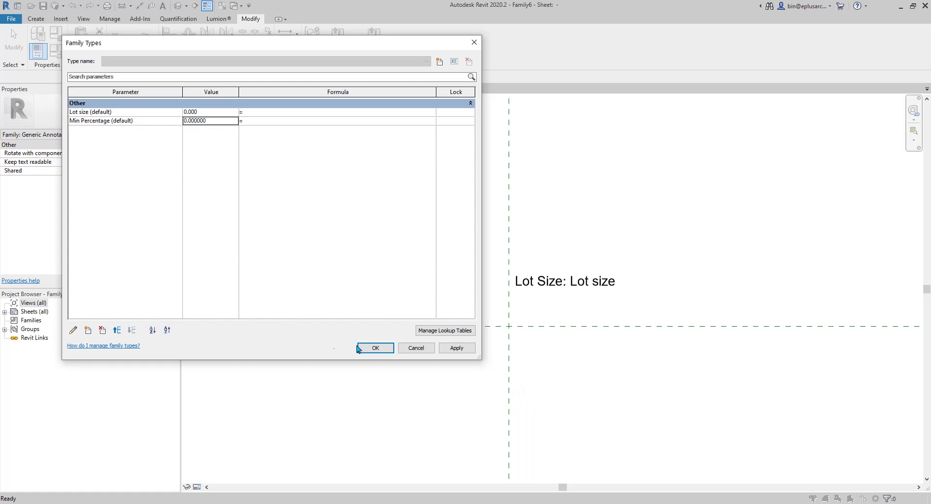
left_click(374, 349)
Copy the Lot Size label with CO to just below the original.
left_click(563, 285)
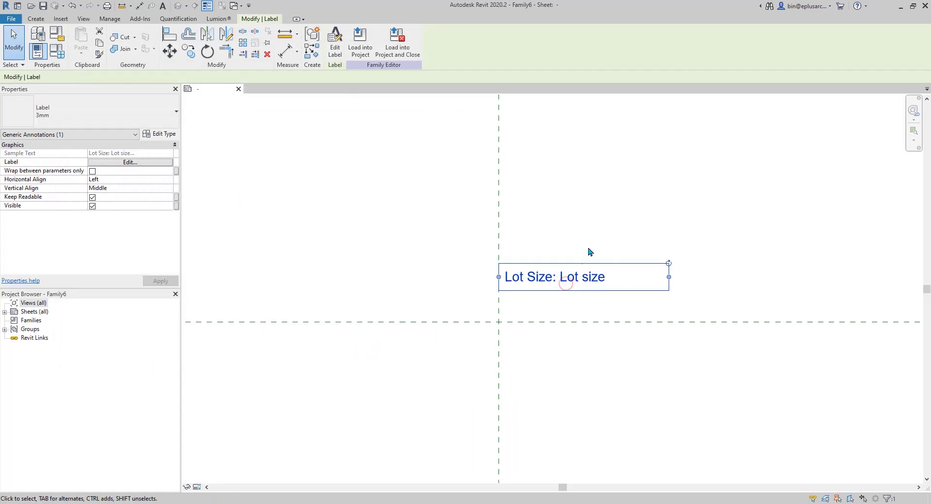
key("c")
key("o")
left_click(639, 202)
left_click(641, 228)
Replace Lot size with Min Percentage in the copied label's parameters.
left_click(329, 50)
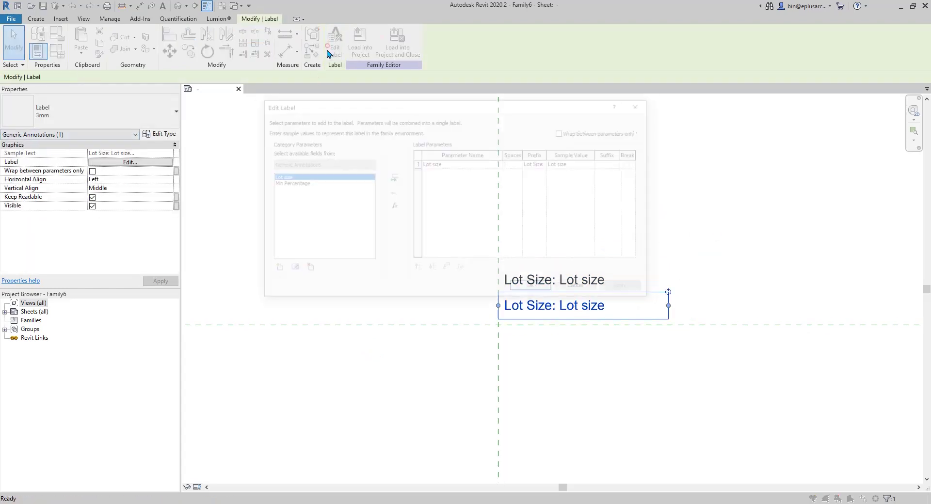
left_click(472, 165)
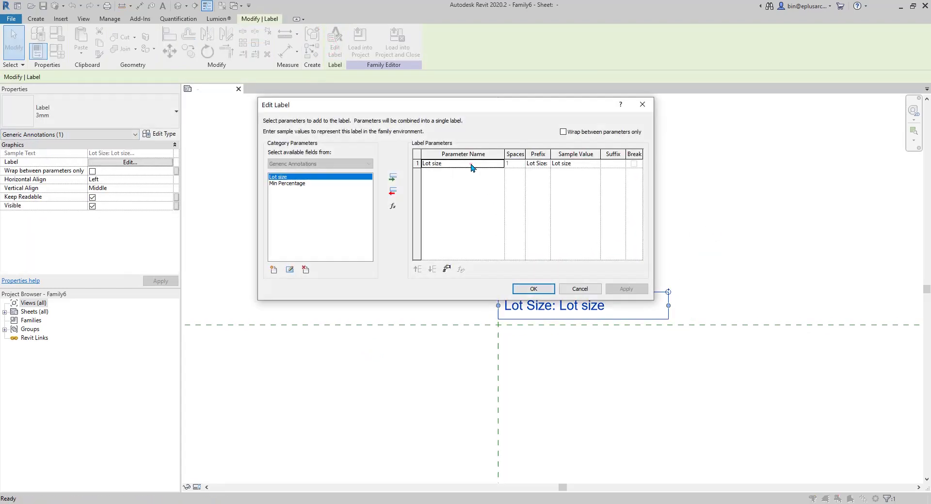
left_click(393, 194)
left_click(273, 183)
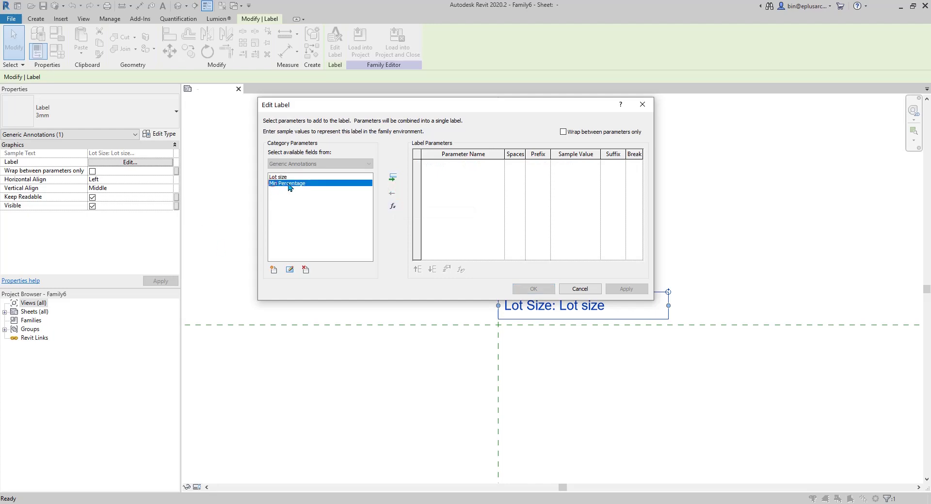
left_click(393, 180)
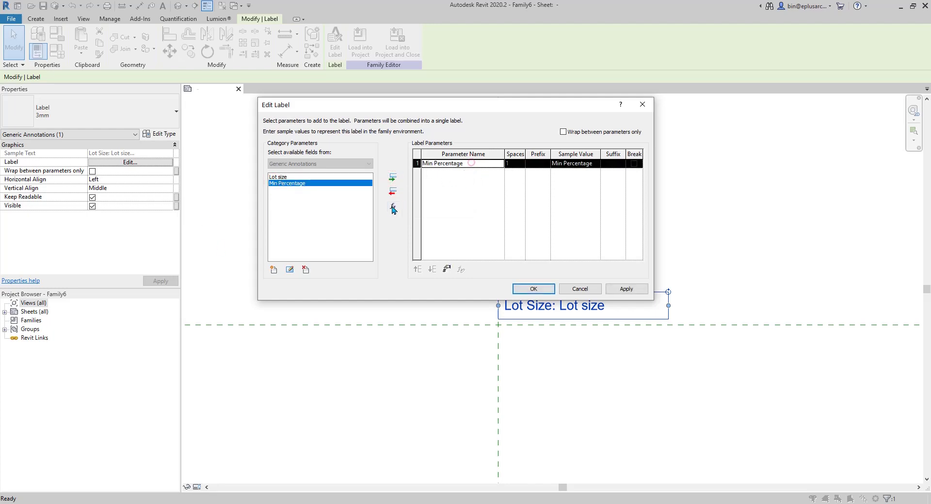
Format Min Percentage as Percentage with 0 decimal places and a % symbol.
left_click(447, 270)
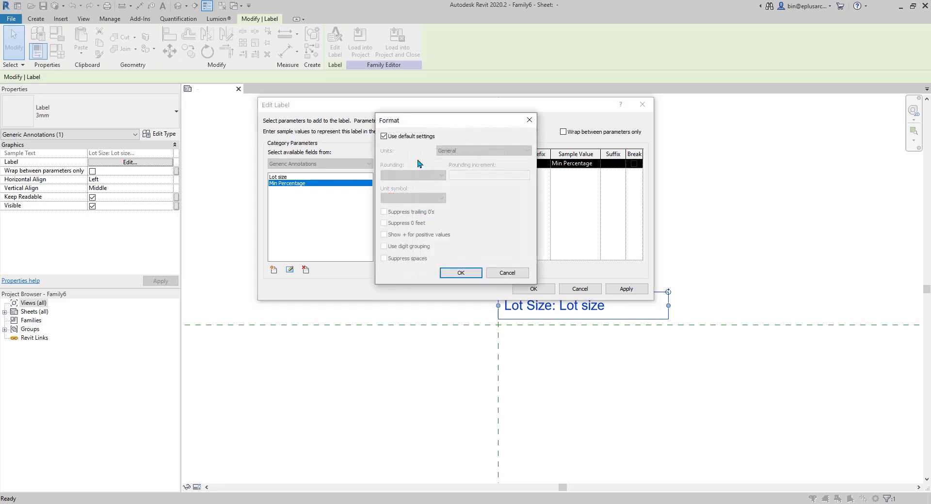
left_click(396, 140)
left_click(497, 151)
left_click(463, 179)
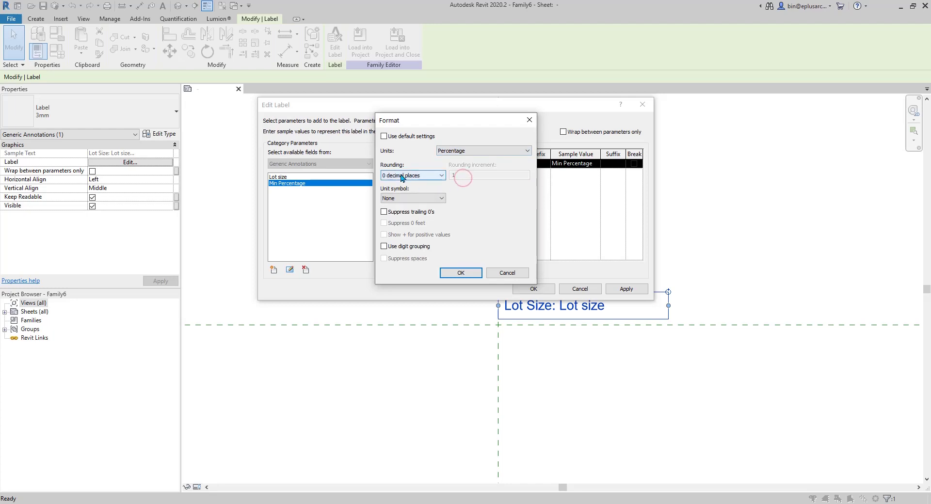
left_click(418, 175)
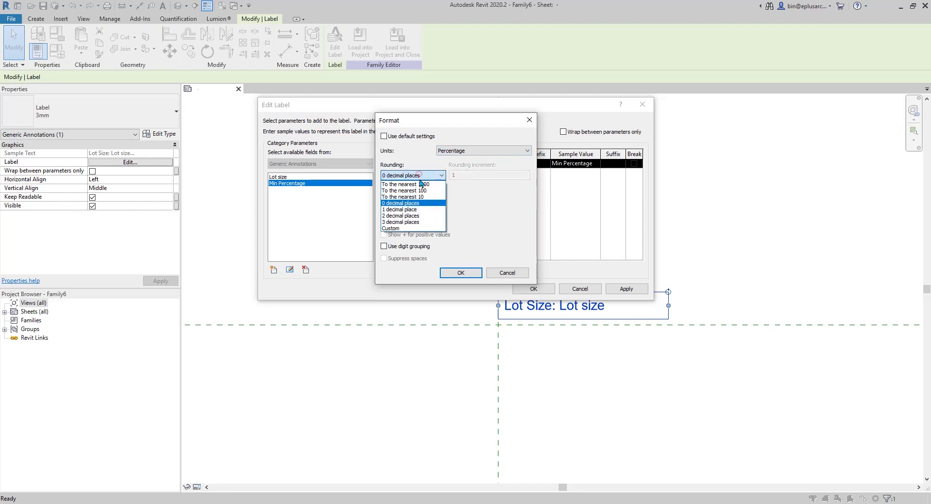
left_click(399, 204)
left_click(419, 198)
left_click(388, 214)
left_click(463, 273)
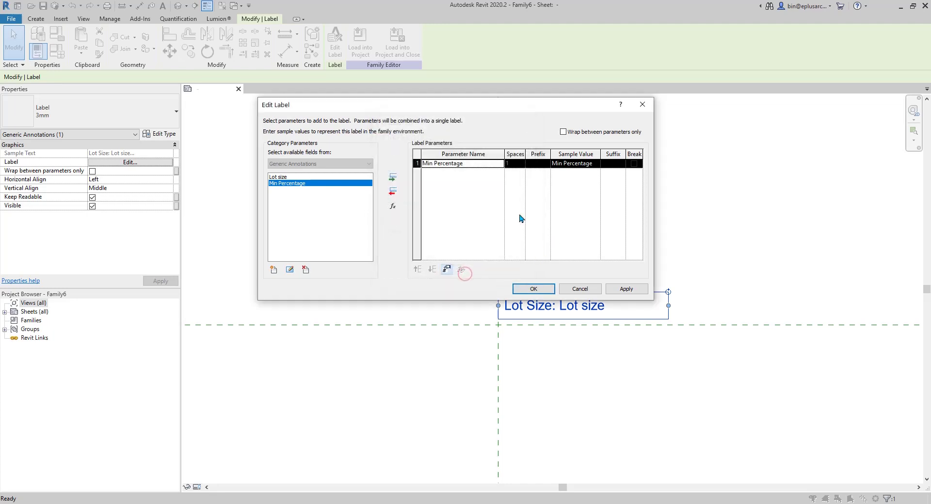
left_click(533, 289)
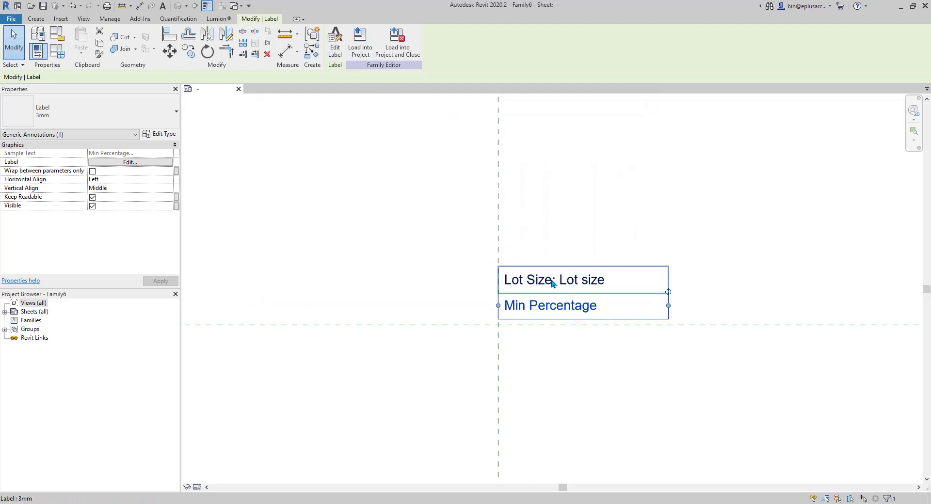
Confirm the Min. Percentage prefix on the label and move the label to the right.
left_click(335, 45)
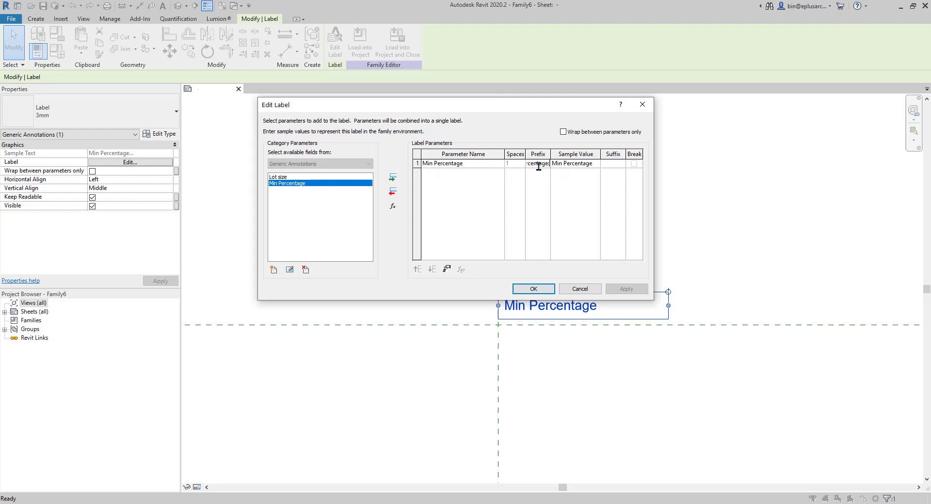
left_click(533, 289)
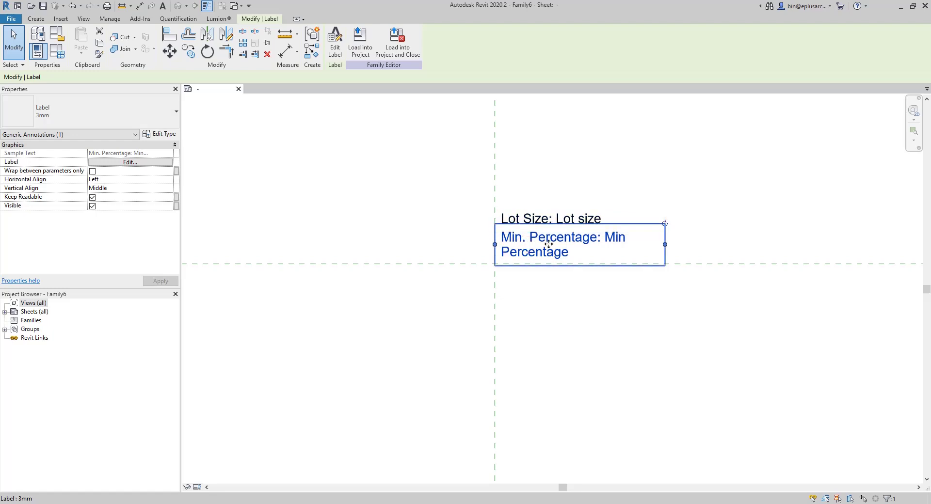
left_click_drag(547, 246, 731, 234)
left_click(173, 189)
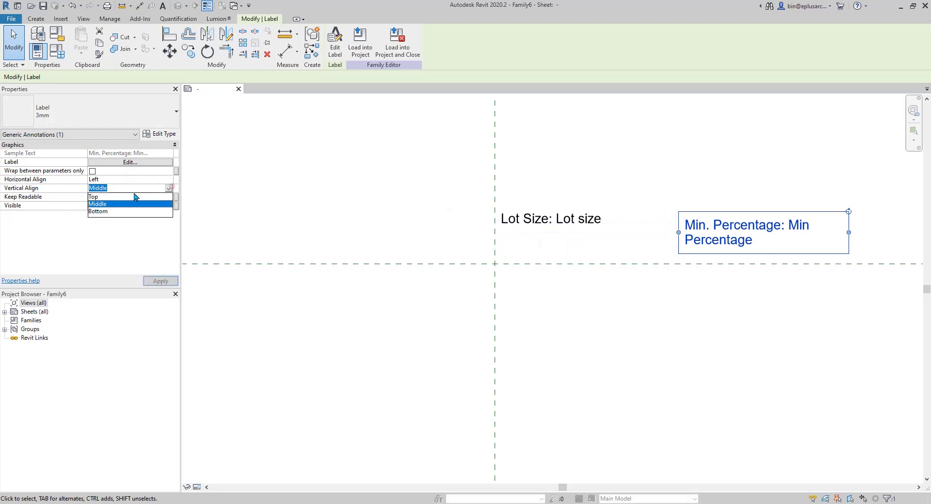
left_click(101, 196)
left_click(629, 152)
Nudge the Min. Percentage label left and widen it so it fits on one line.
left_click(705, 221)
mouse_move(689, 220)
left_mouse_down()
mouse_move(687, 211)
mouse_move(688, 222)
mouse_move(671, 222)
left_mouse_up()
left_click(669, 187)
middle_click_drag(620, 187, 552, 187)
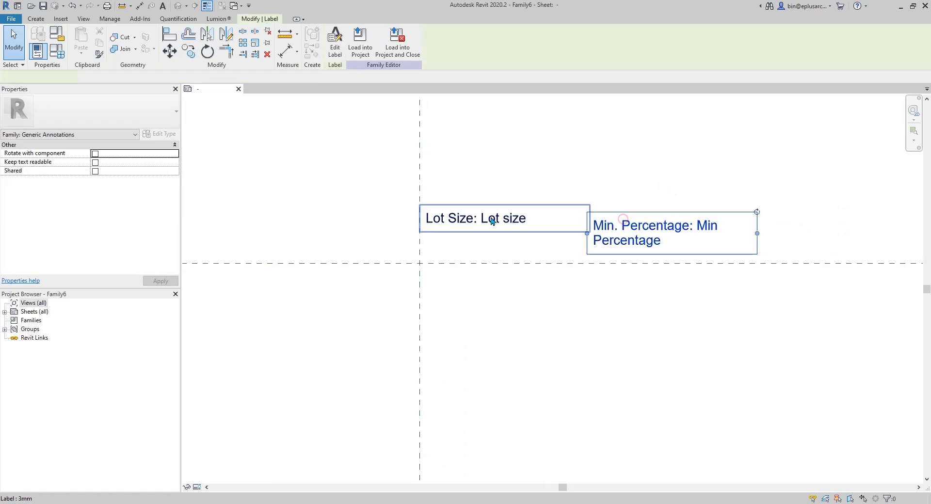
left_click(580, 216)
left_click(750, 239)
left_click_drag(750, 239, 855, 227)
left_click(800, 306)
Set the Lot Size label's vertical alignment to top.
left_click(482, 223)
left_click(635, 231)
mouse_move(609, 217)
left_mouse_down()
mouse_move(609, 191)
mouse_move(610, 216)
left_mouse_up()
left_click(496, 219)
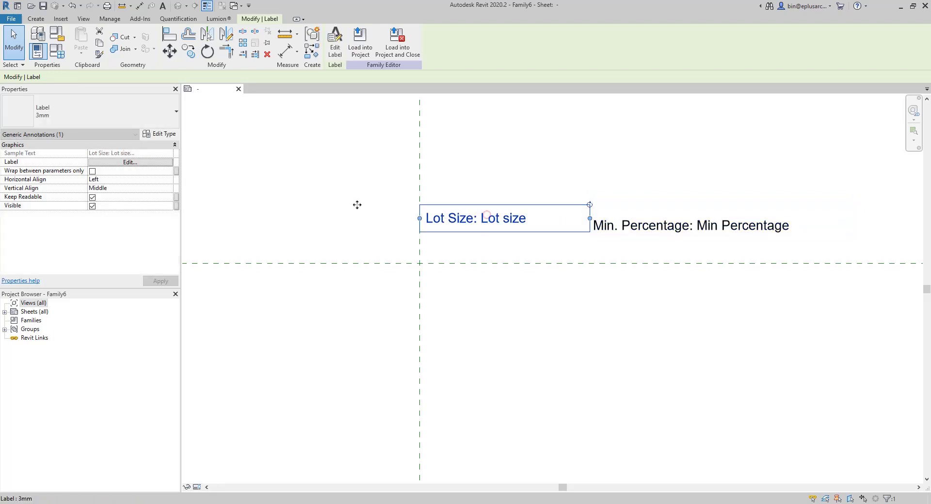
left_click(127, 188)
left_click(170, 188)
left_click(92, 197)
Move the Min. Percentage label up so it sits level with Lot Size.
left_click(528, 139)
left_click(635, 219)
left_click_drag(635, 204, 636, 198)
left_click(665, 251)
middle_click_drag(571, 253, 523, 257)
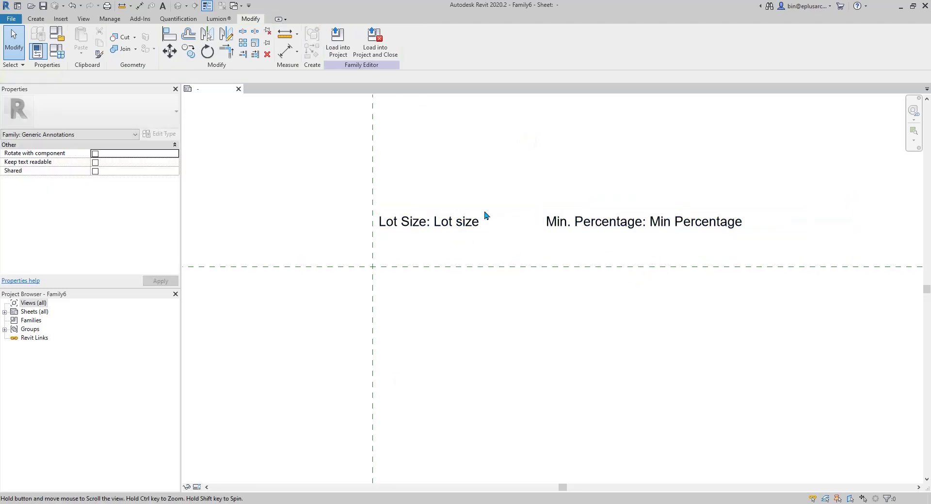
middle_click_drag(490, 220, 500, 233)
scroll(213, 46, "up", 1)
Create a new project from a chosen project template.
left_click(13, 21)
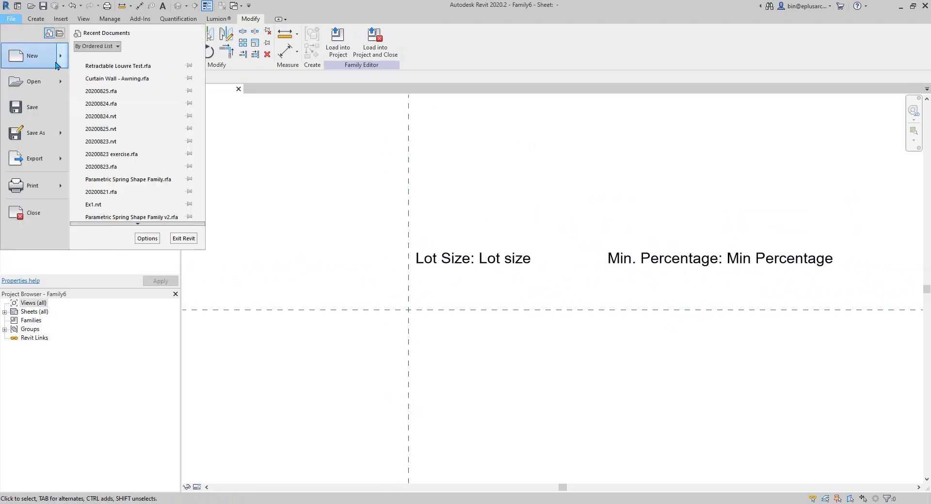
mouse_move(60, 56)
left_click(107, 66)
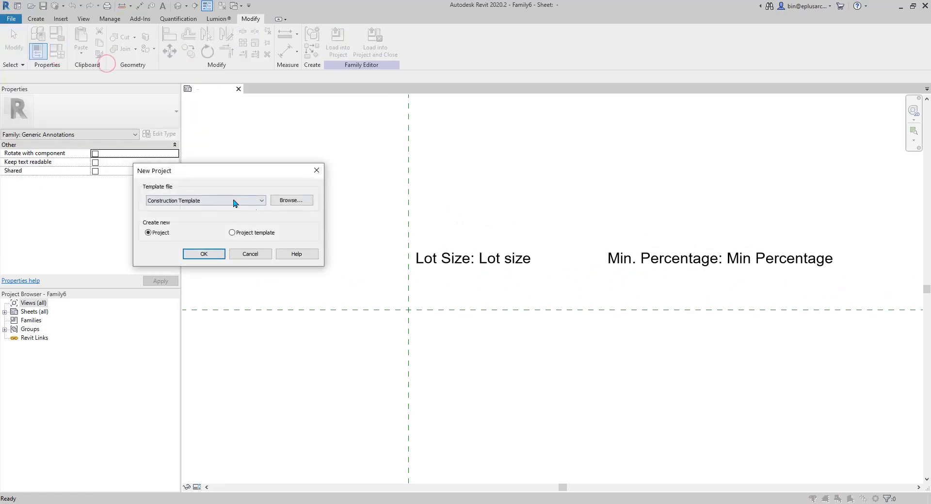
left_click(221, 199)
left_click(172, 223)
left_click(202, 254)
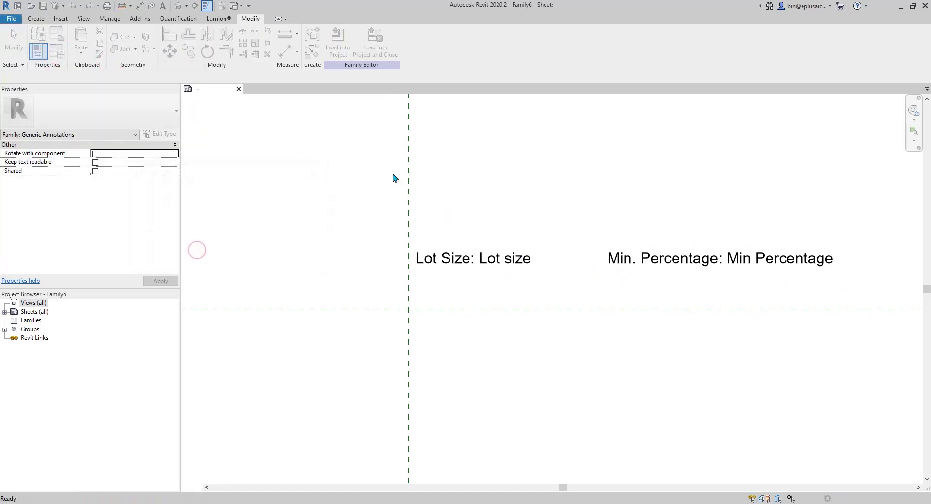
Load the annotation family into the project, place one symbol, and shift it left.
left_click(228, 89)
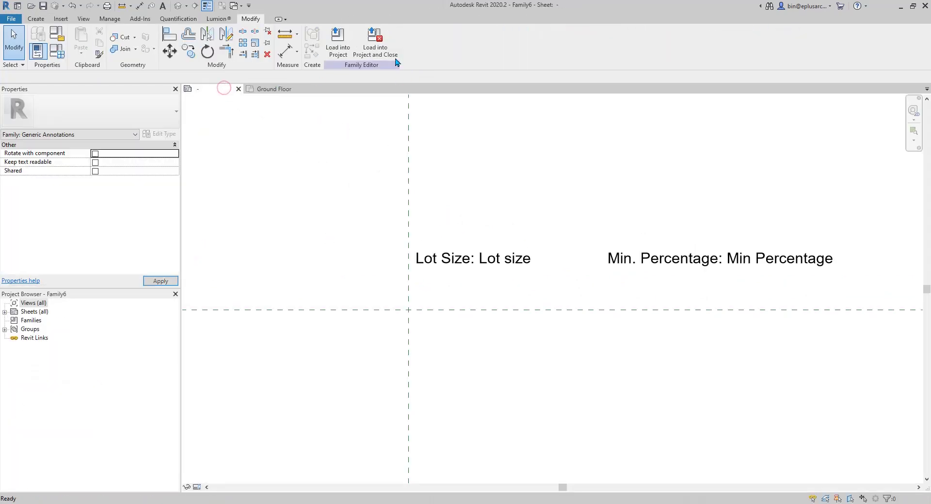
left_click(373, 43)
scroll(545, 253, "up", 3)
left_click(529, 260)
scroll(558, 252, "up", 2)
key("Escape")
left_click(558, 268)
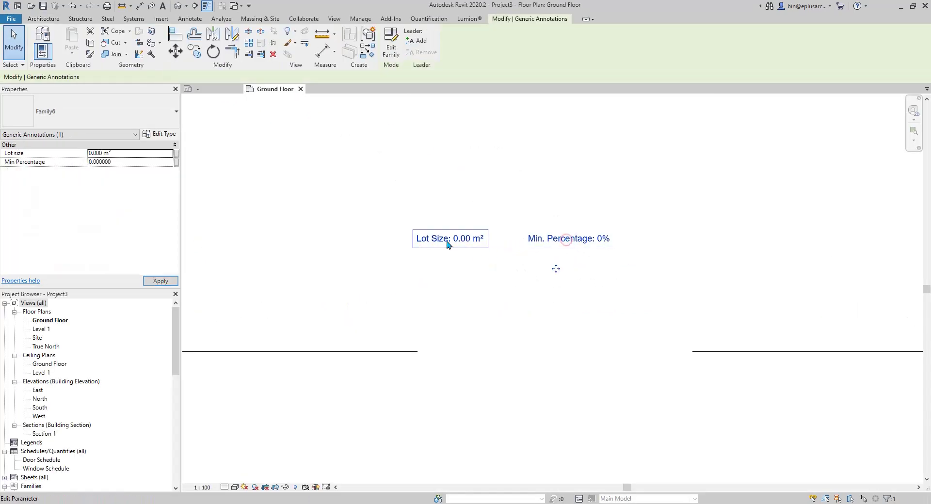
mouse_move(557, 268)
left_mouse_down()
mouse_move(413, 282)
mouse_move(471, 313)
left_mouse_up()
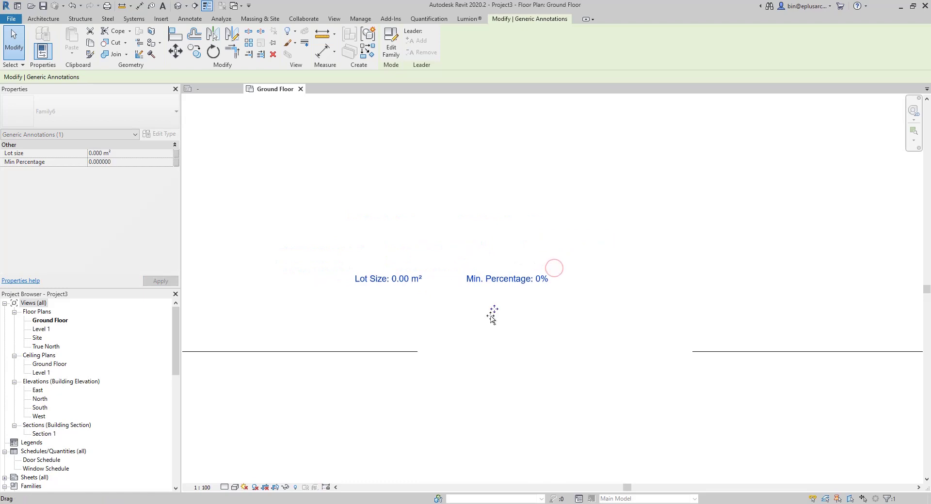
Set the placed annotation's Lot Size to 900 m², then return to Family6.
left_click(388, 281)
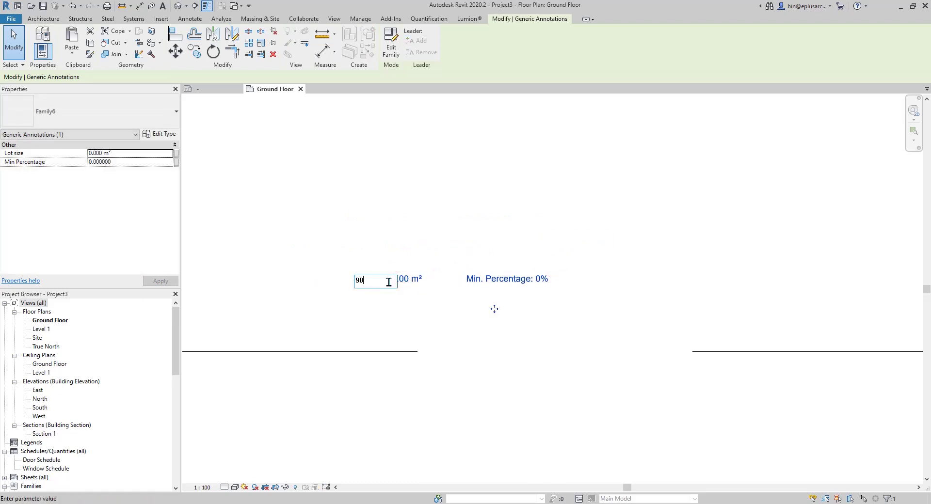
key("Return")
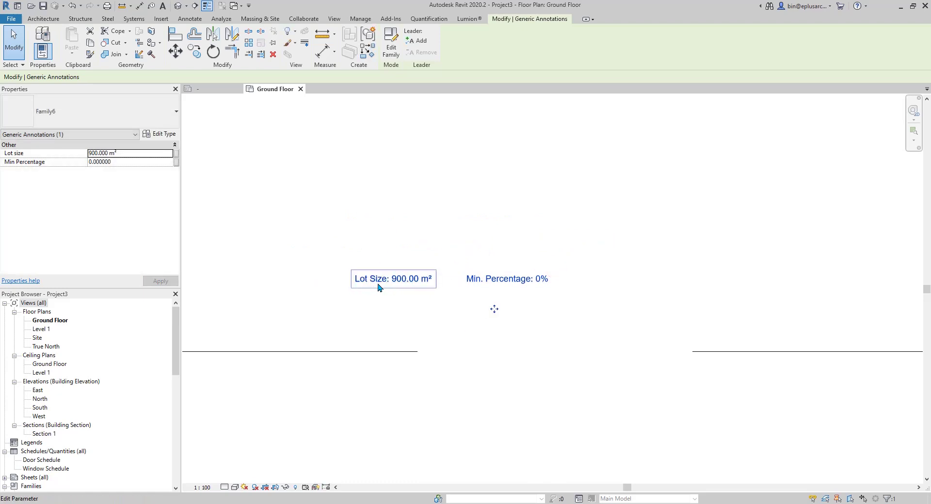
scroll(464, 293, "up", 2)
scroll(513, 276, "right", 1, "shift")
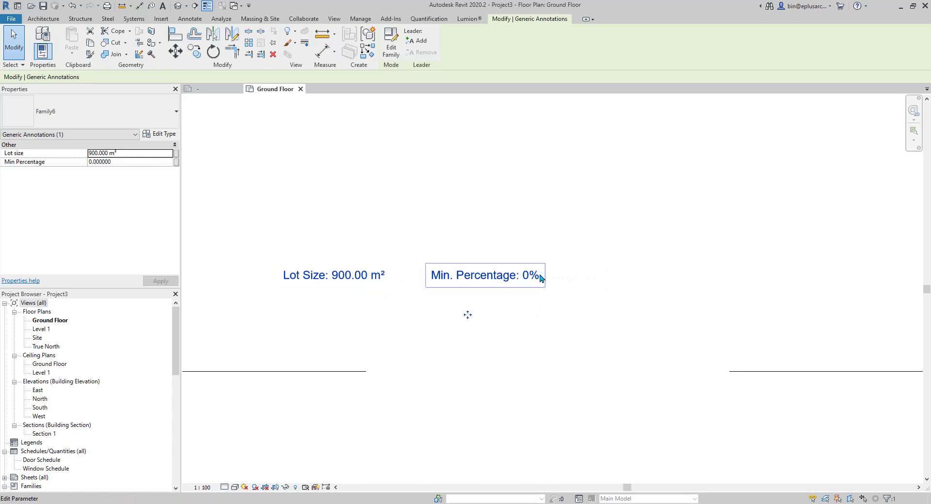
left_click(457, 276)
left_click(547, 221)
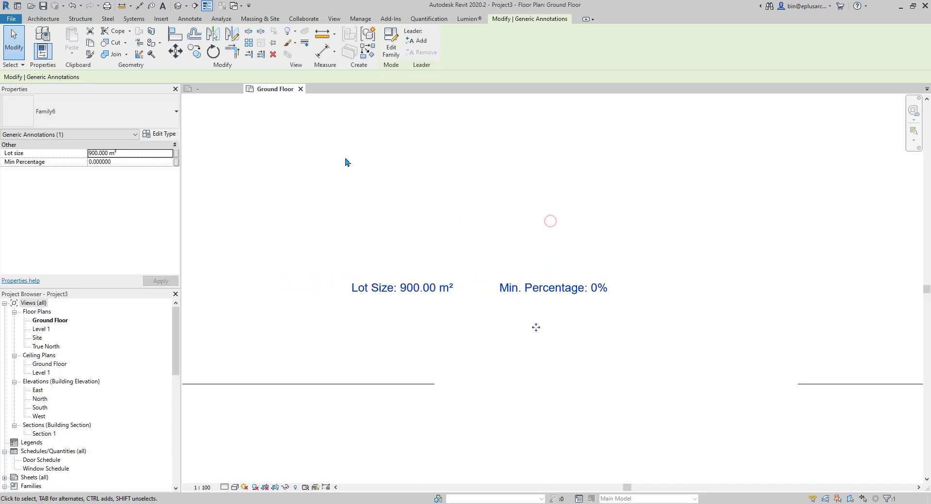
left_click(212, 88)
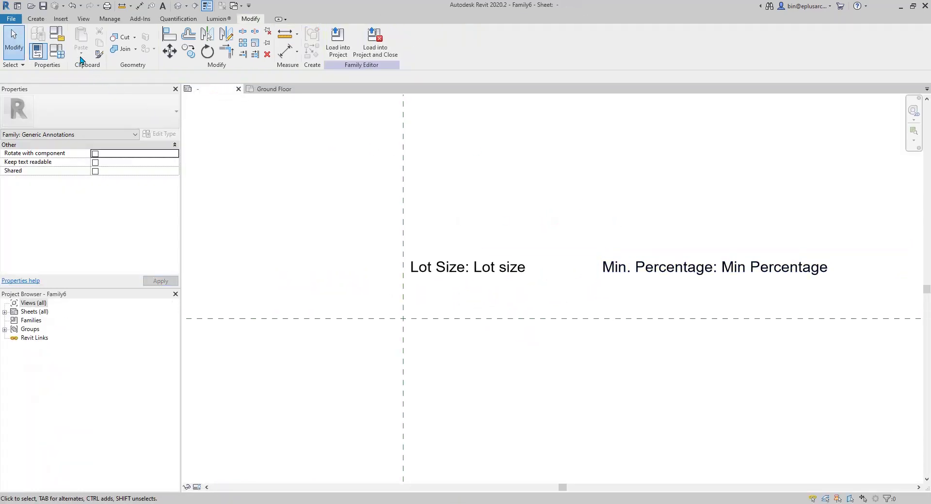
Check the Min Percentage parameter in Family Types, then close the dialog.
left_click(57, 50)
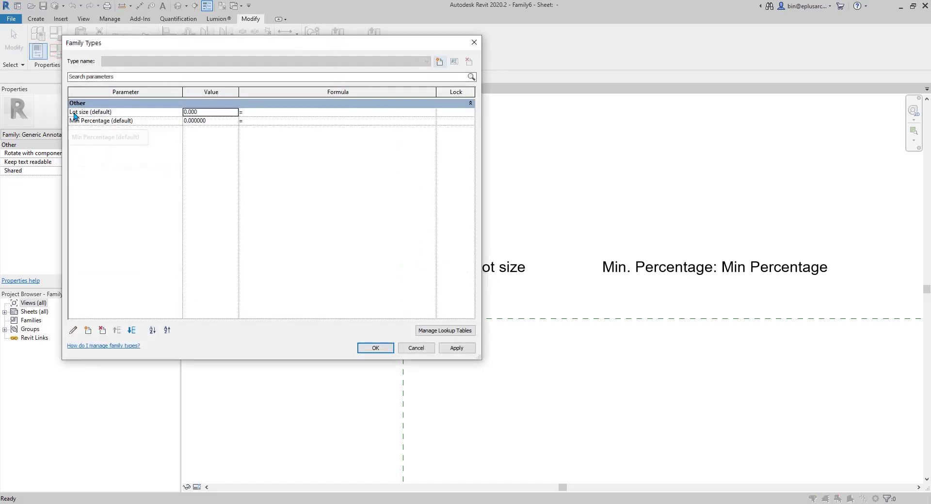
left_click(83, 121)
left_click(265, 122)
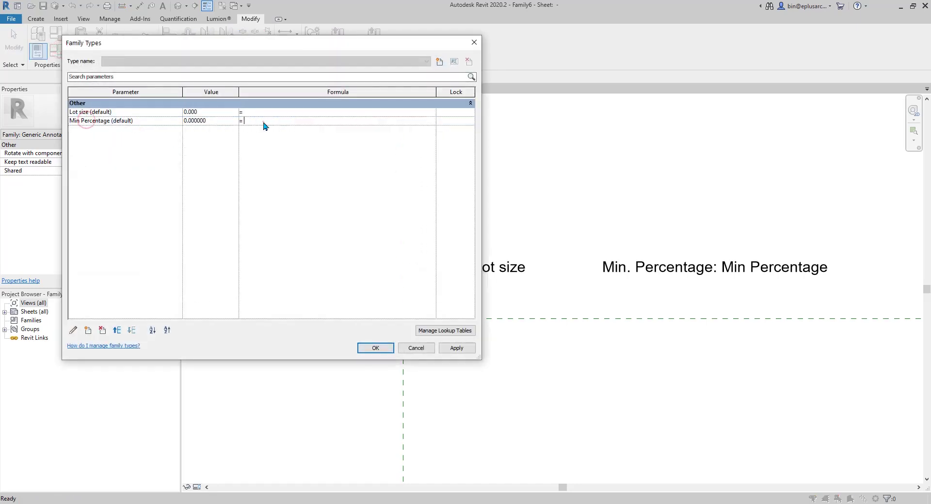
left_click(376, 348)
Resize Revit beside the garden-area PDF and reopen Family Types on the right.
left_click_drag(465, 8, 930, 99)
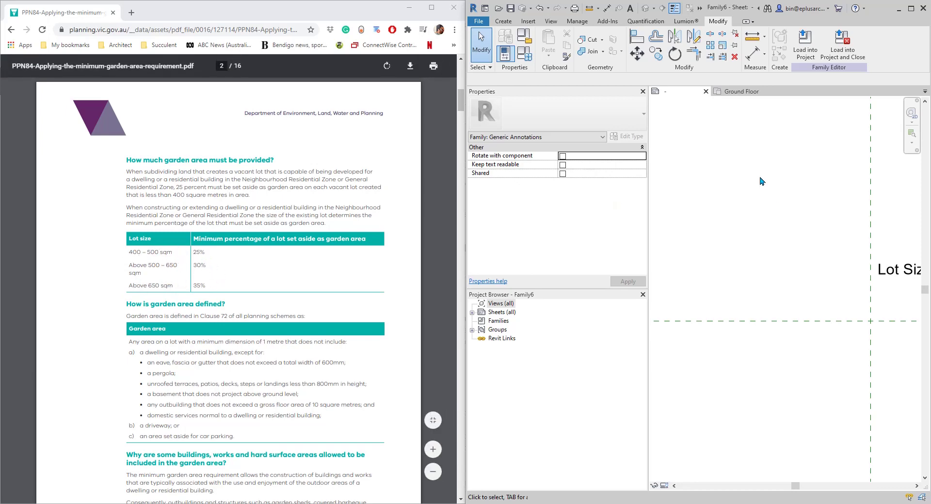
scroll(745, 103, "right", 5)
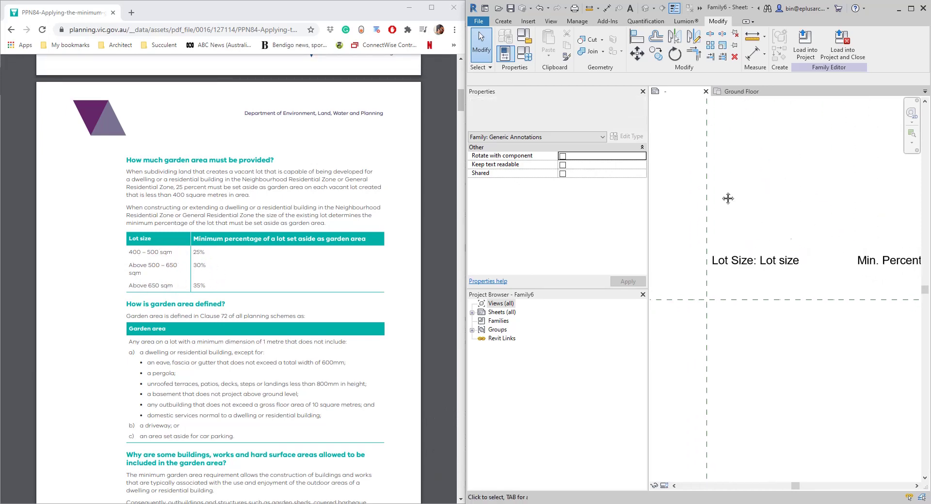
left_click(524, 54)
left_click_drag(359, 41, 772, 69)
Enter Min Percentage = if(Lot size<500 m², 0.25, if(Lot size<650 m², 0.3, 0.35)).
left_click(666, 143)
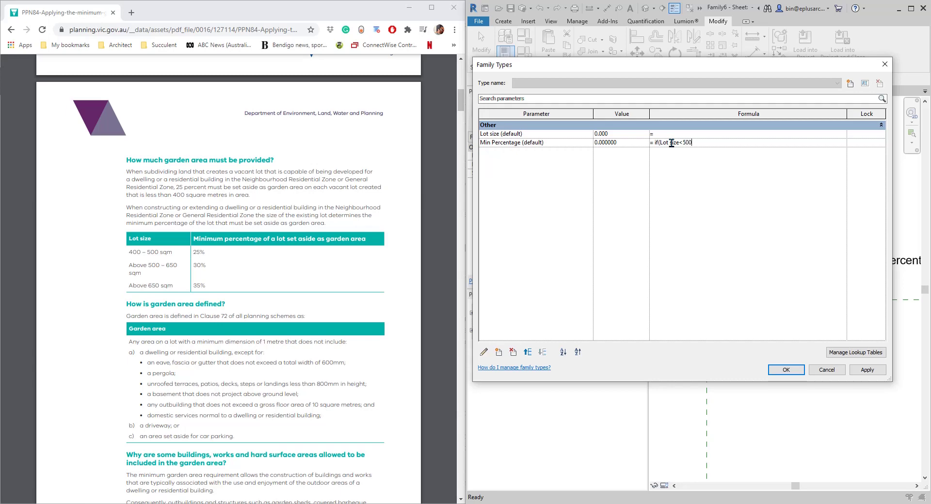
type("0,")
type("size < 650 m², 0.3, 0.35))")
left_click(726, 188)
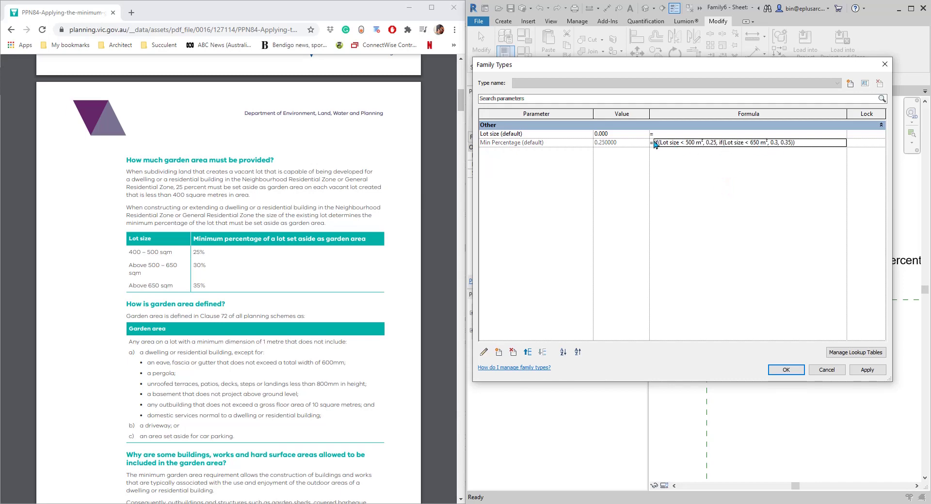
Try Lot size values 700, 600 and 400 and check Min Percentage.
left_click(615, 135)
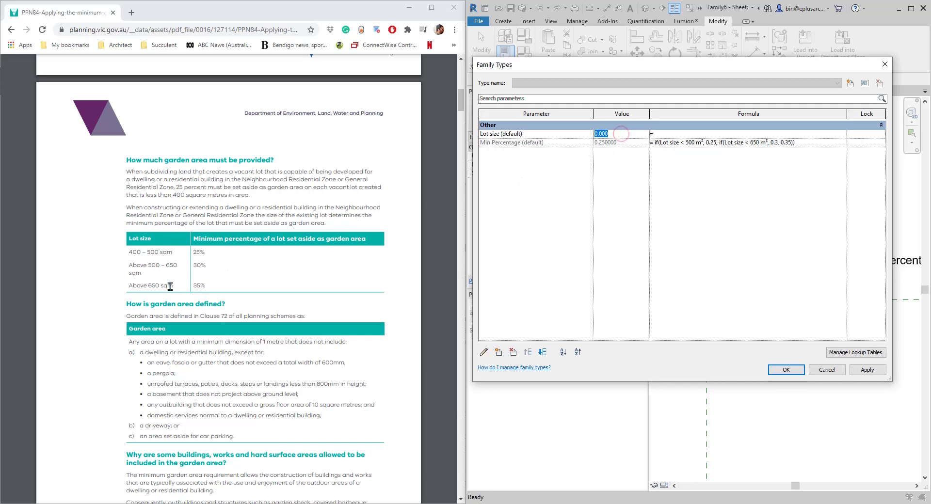
type("700")
left_click(628, 187)
left_click(625, 132)
type("600")
left_click(603, 193)
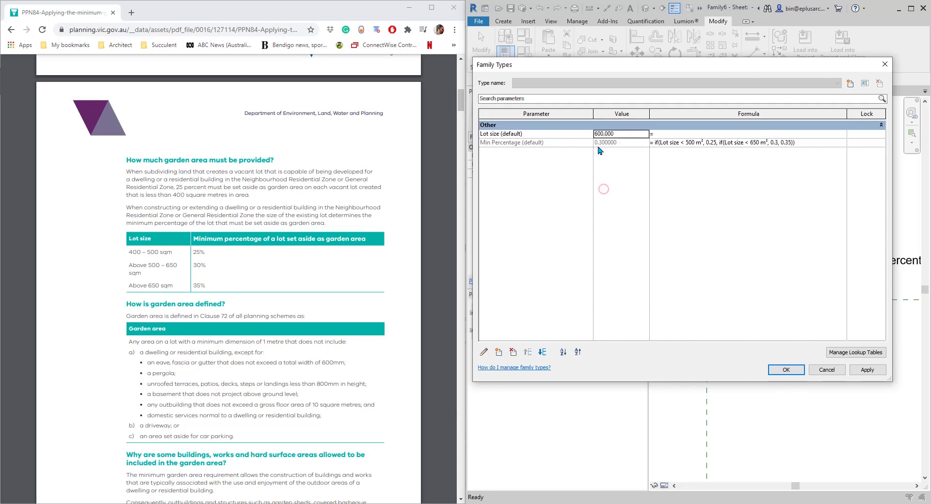
left_click(622, 133)
type("400")
left_click(632, 195)
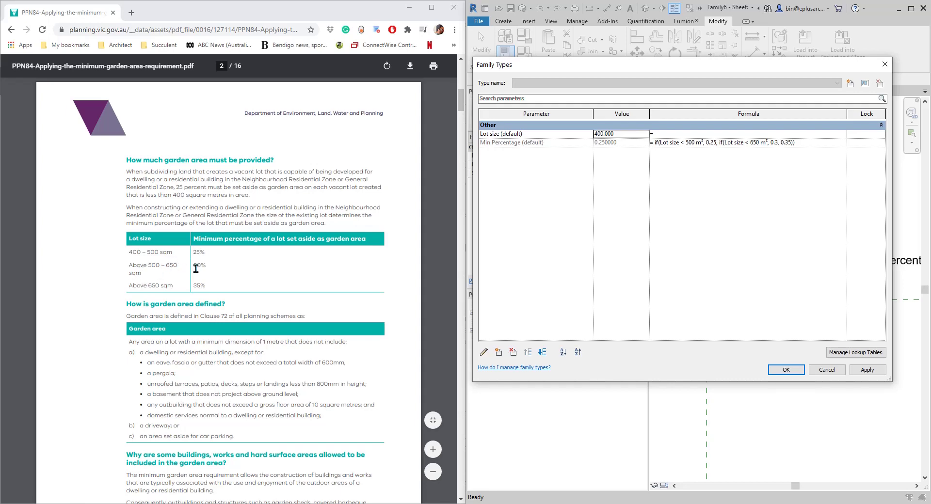
Try Lot size 650, then 500, which yields Min Percentage 0.3.
left_click(625, 138)
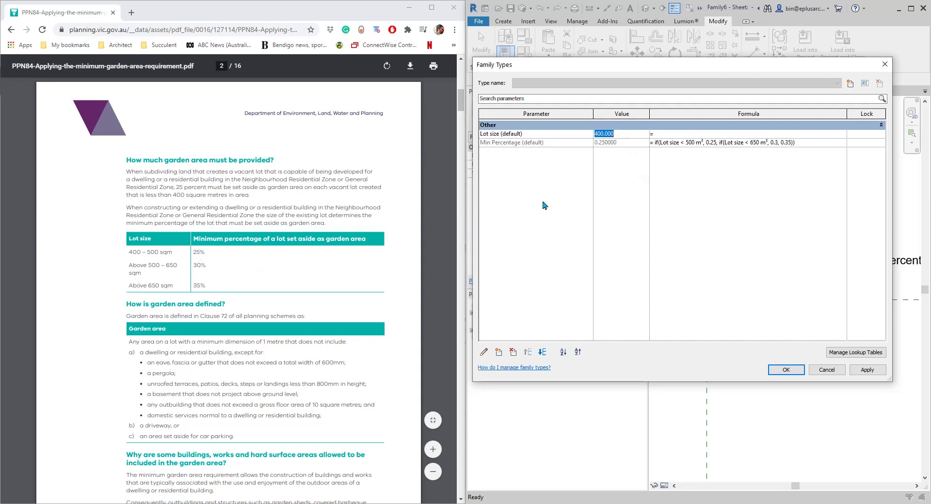
type("650")
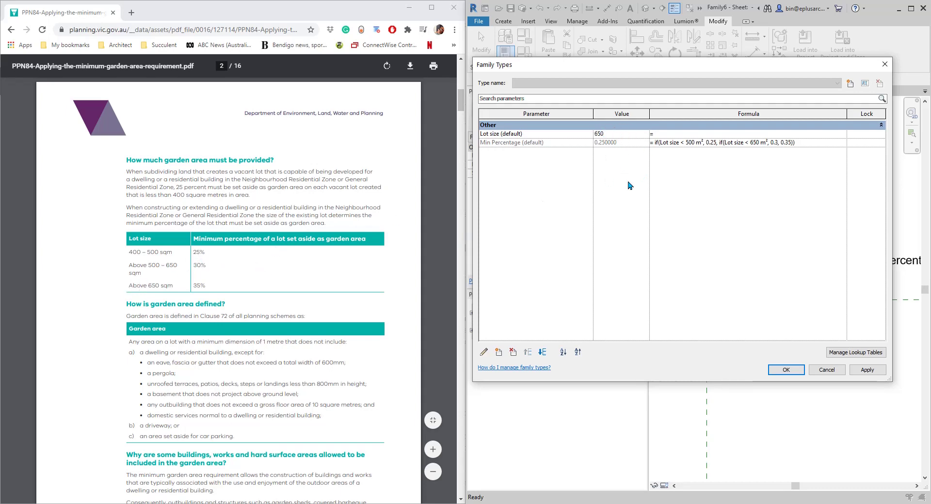
left_click(626, 184)
double_click(619, 136)
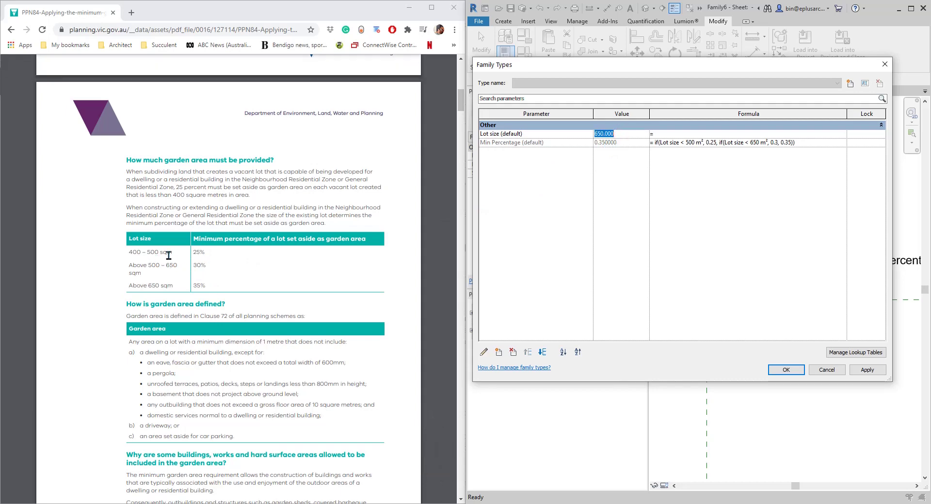
type("500")
left_click(576, 217)
Rewrite the formula's first condition as not(Lot size > 500 m²).
left_click(702, 145)
left_click(659, 143)
type("not(")
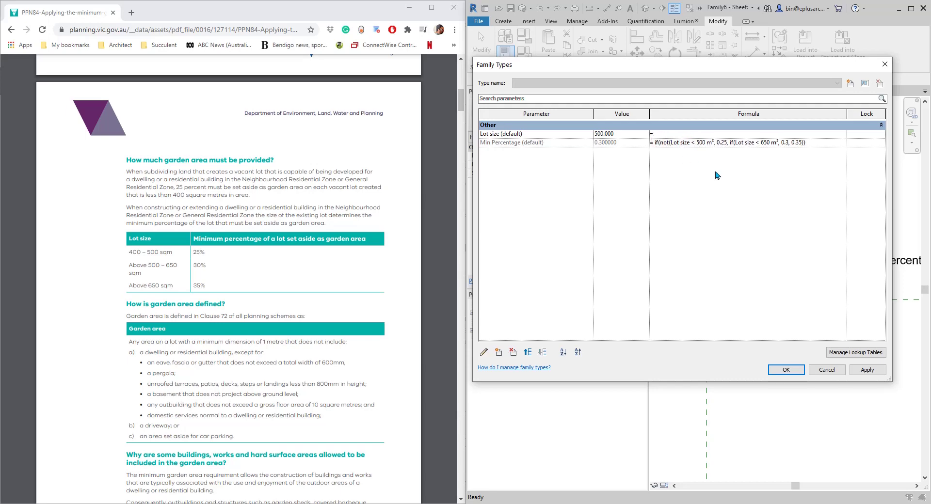
left_click(695, 143)
key("BackSpace")
type(">")
left_click(713, 143)
type(")")
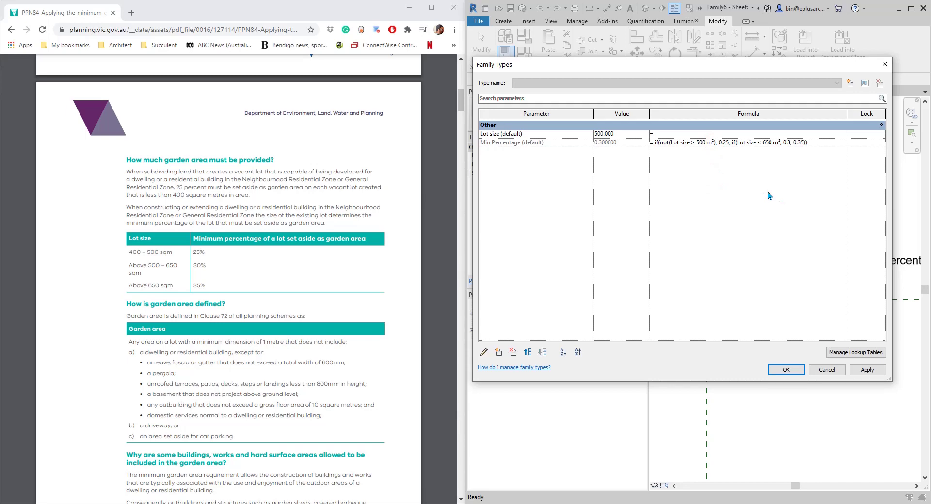
Rewrite the second condition as not(Lot size > 650 m²) and commit the formula.
left_click(736, 142)
type("not(")
left_click(773, 142)
key("BackSpace")
key("BackSpace")
type(">")
type(")")
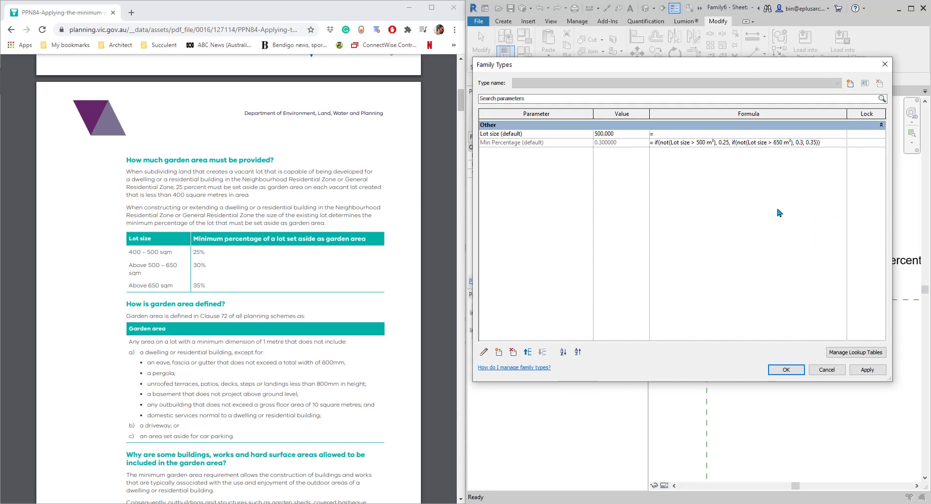
left_click(758, 209)
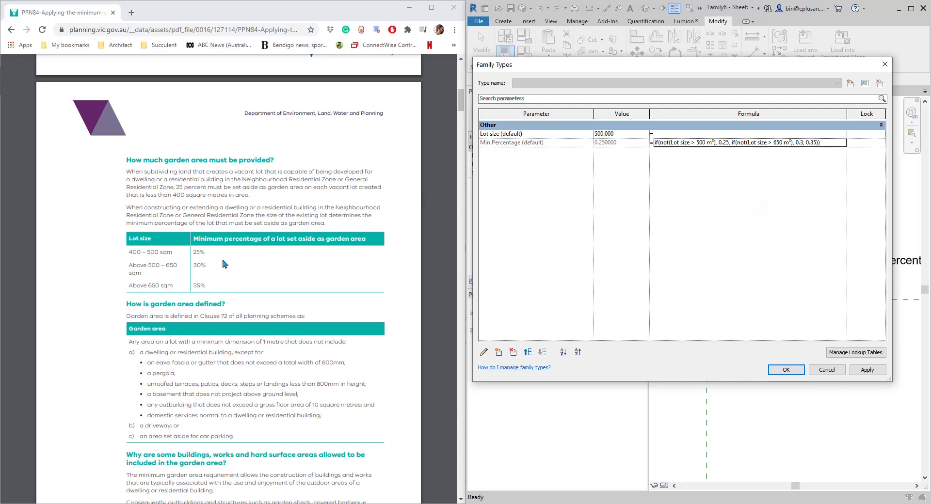
Retest the formula with Lot size 650, then 500.
left_click(621, 135)
type("650")
left_click(670, 184)
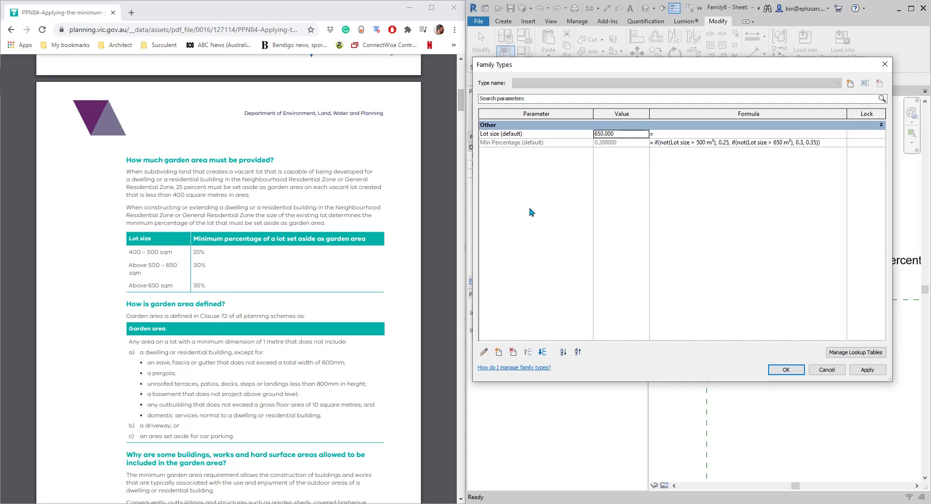
double_click(627, 135)
type("500")
key("Return")
Reload the family into the project, overwriting the existing version.
left_click(786, 370)
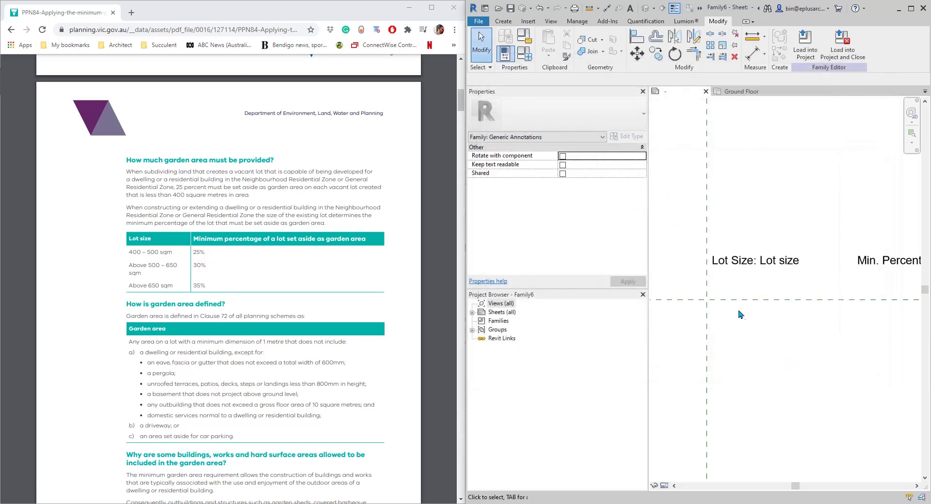
left_click(806, 49)
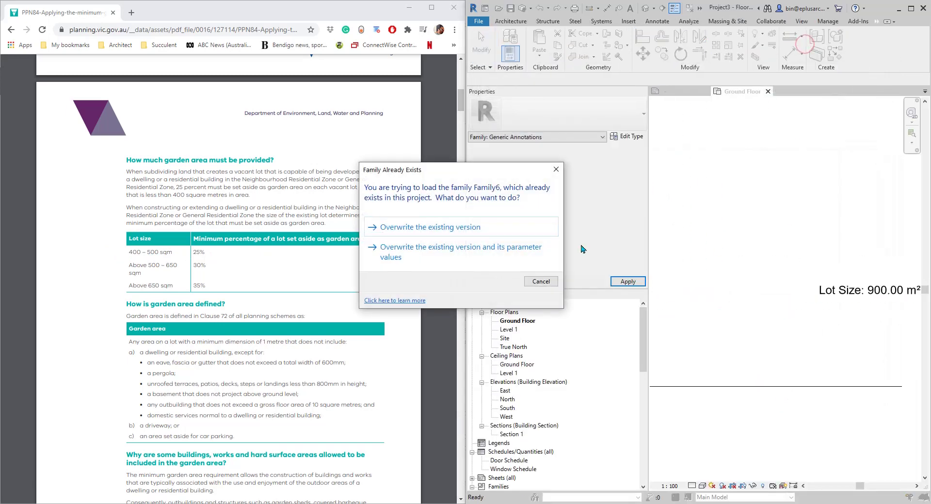
left_click(438, 228)
scroll(668, 277, "down", 3)
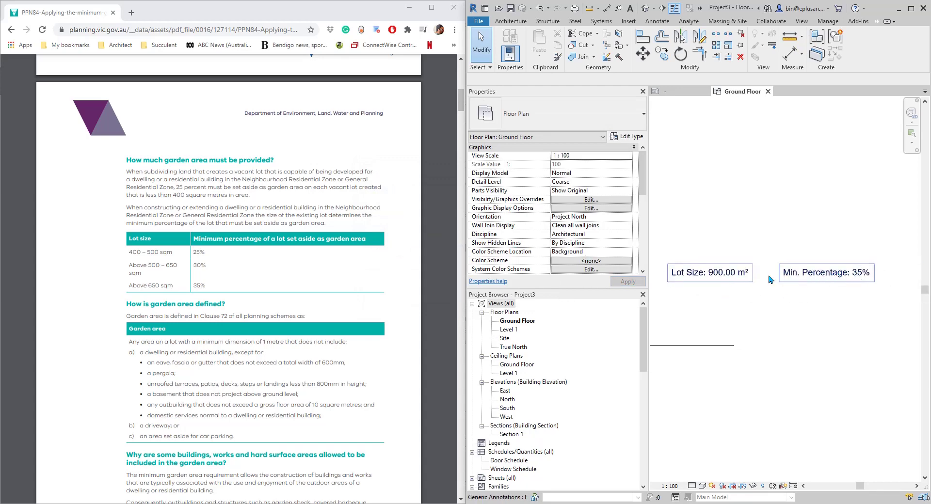
Edit the annotation's Lot Size in place to 650, then 651 m².
left_click(717, 275)
left_click(713, 276)
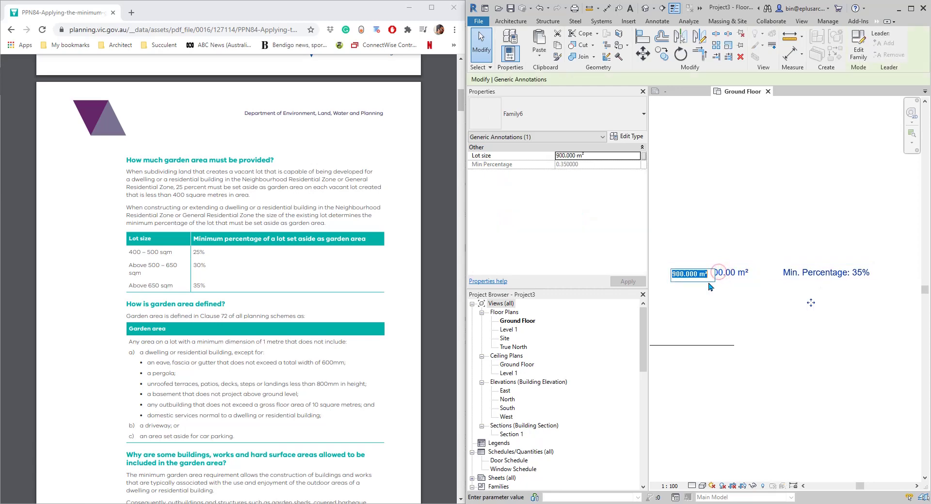
type("650")
left_click(780, 332)
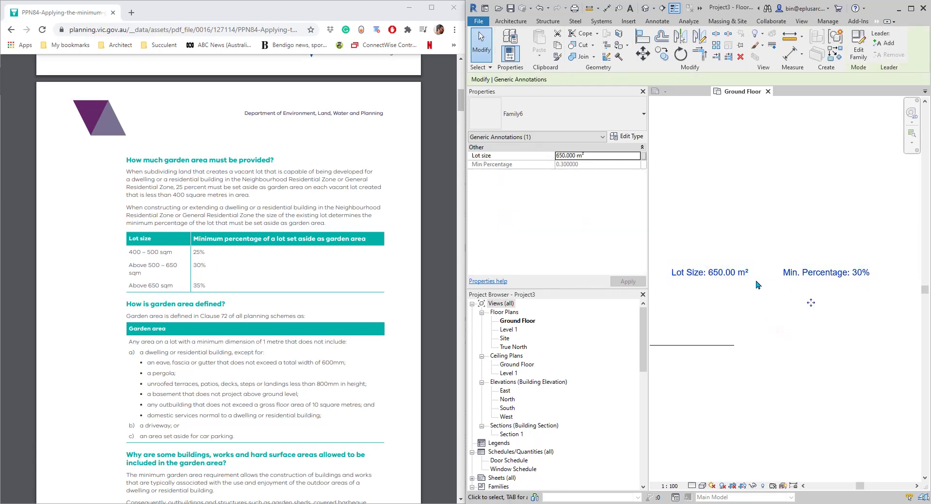
left_click(727, 272)
type("651")
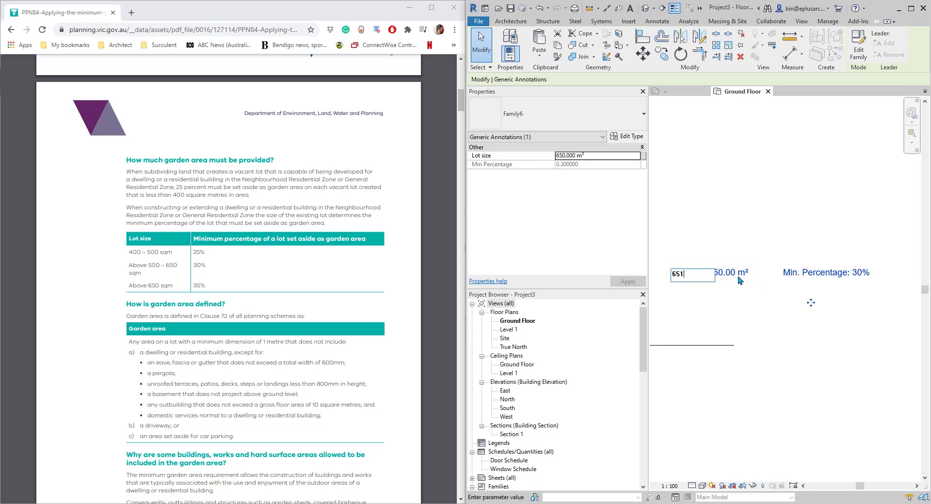
left_click(717, 301)
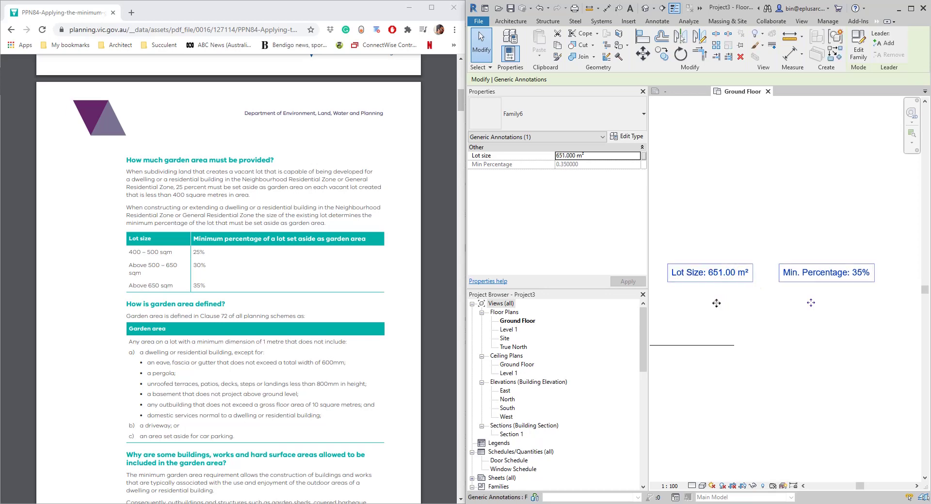
Edit the Lot Size in place to 500, then 501 m², giving 30%.
left_click(738, 274)
type("500")
left_click(751, 321)
left_click(716, 279)
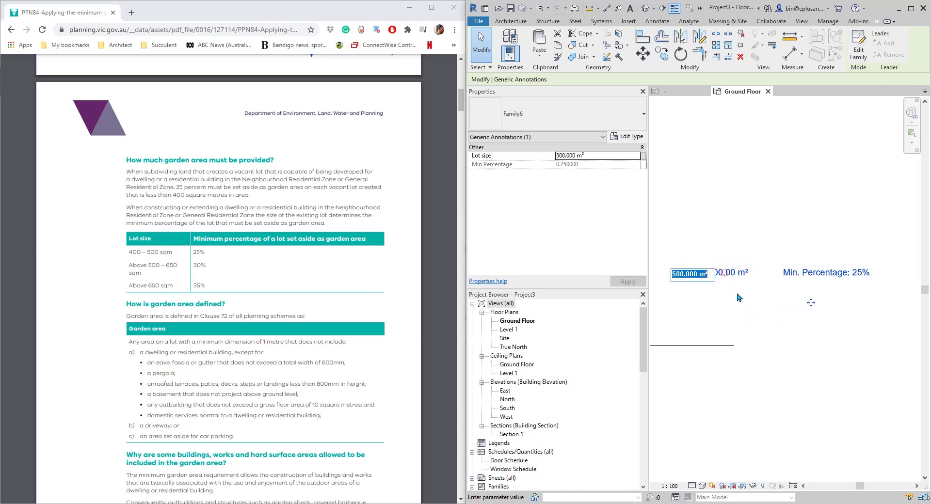
type("65")
left_click(765, 339)
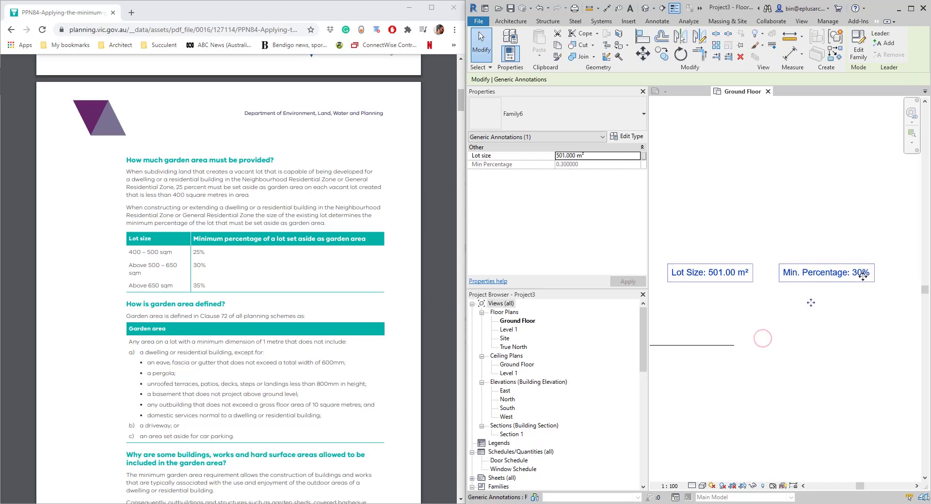
Reselect the lot size and percentage annotation in the plan.
scroll(752, 305, "down", 1)
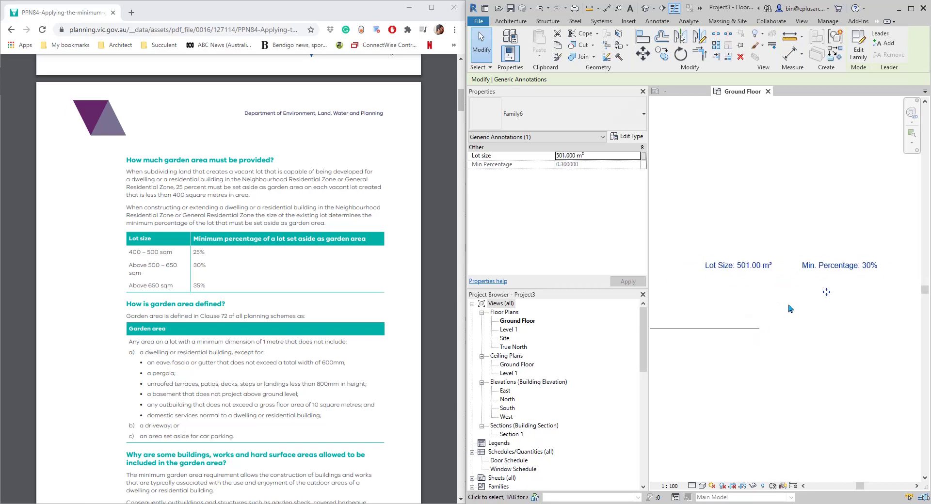
left_click(760, 287)
left_click(762, 290)
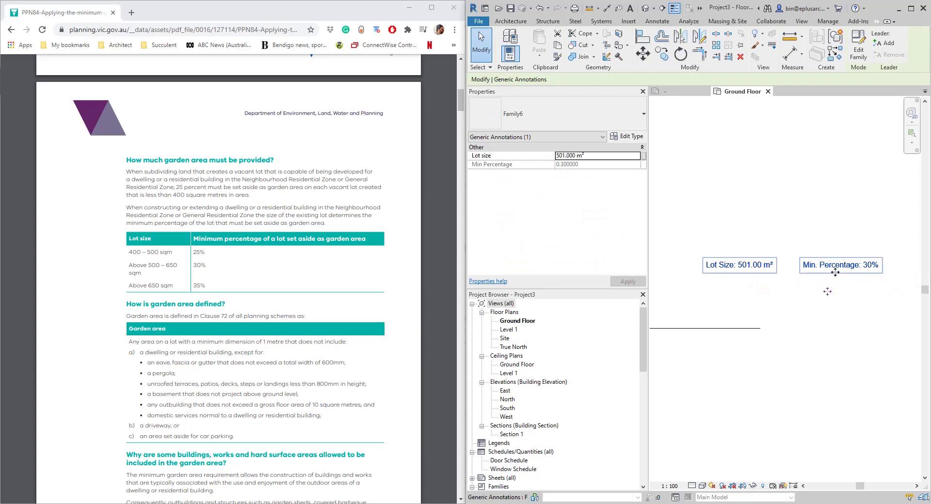
key("Escape")
left_click(801, 244)
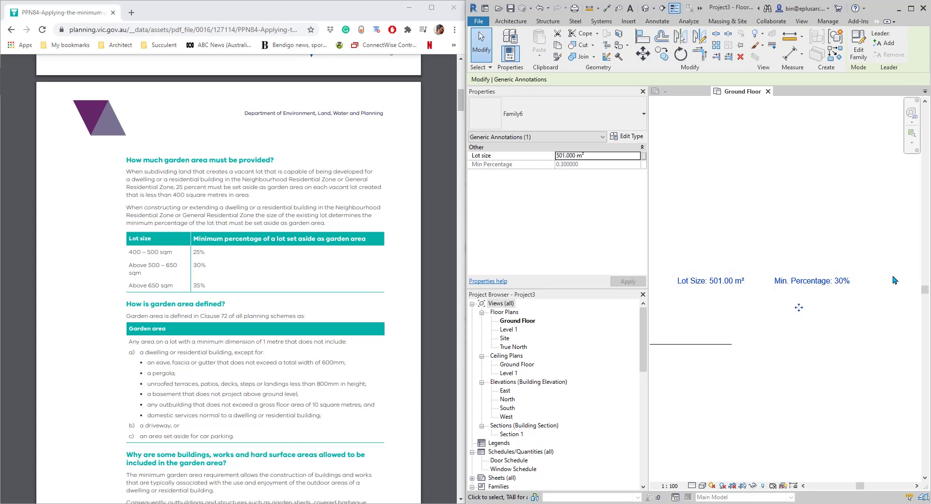
left_click(807, 256)
left_click(796, 248)
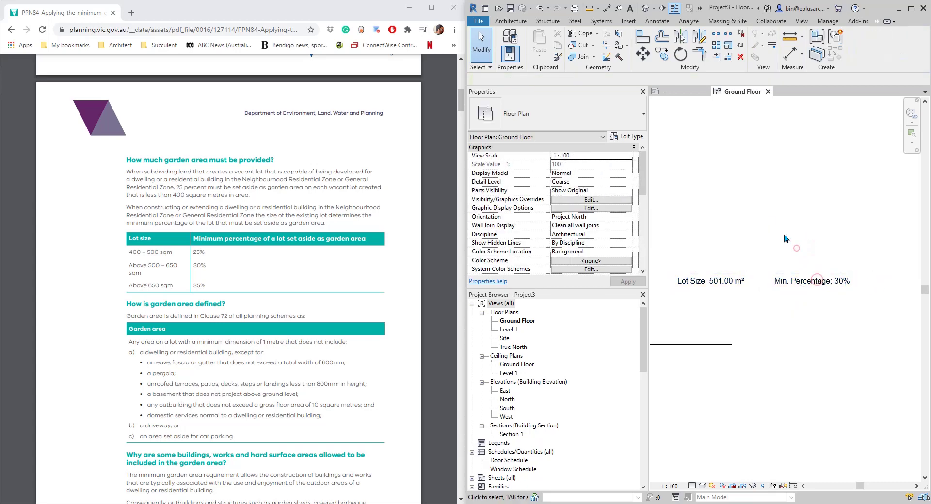
left_click(799, 286)
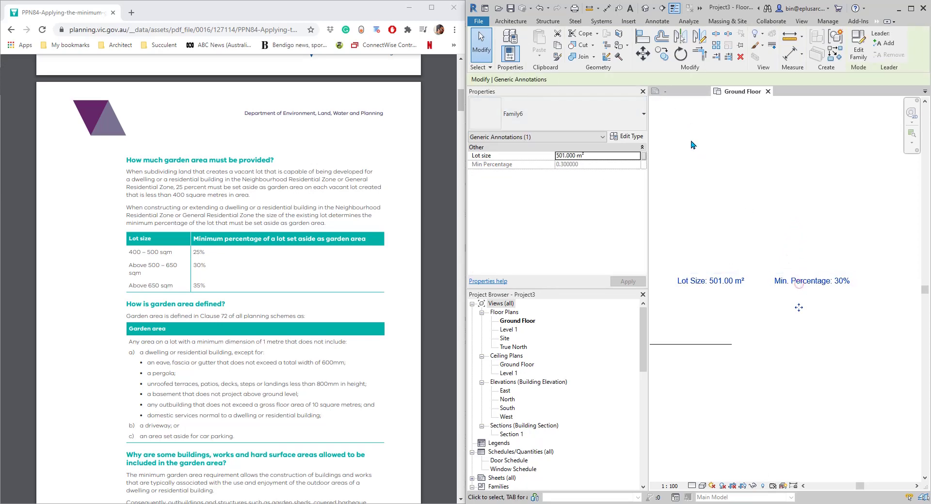
In the family editor, copy the Min. Percentage label to the right of the original.
left_click(857, 55)
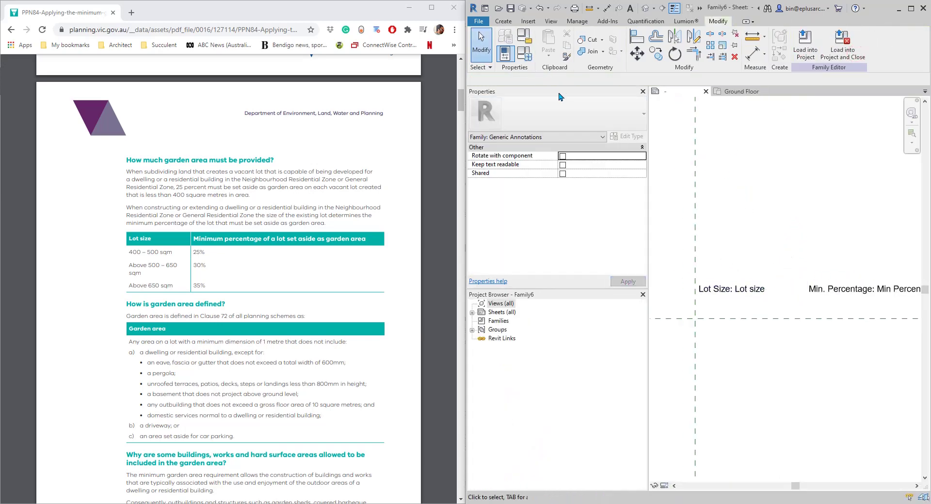
scroll(805, 286, "down", 2)
left_click(813, 266)
scroll(813, 264, "down", 1)
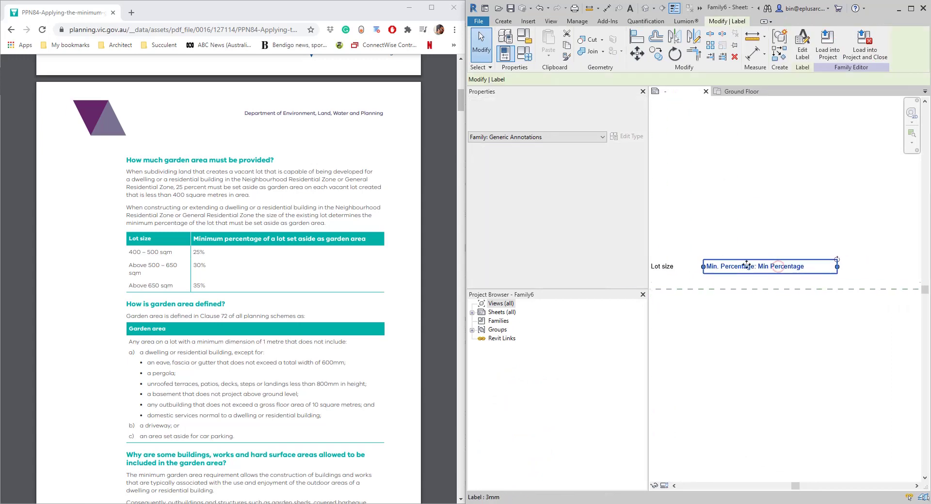
key("c")
key("o")
left_click(755, 227)
left_click(843, 227)
left_click(854, 267)
Replace Min Percentage in the copied label with a new Area parameter, Min Garden Area.
left_click(802, 54)
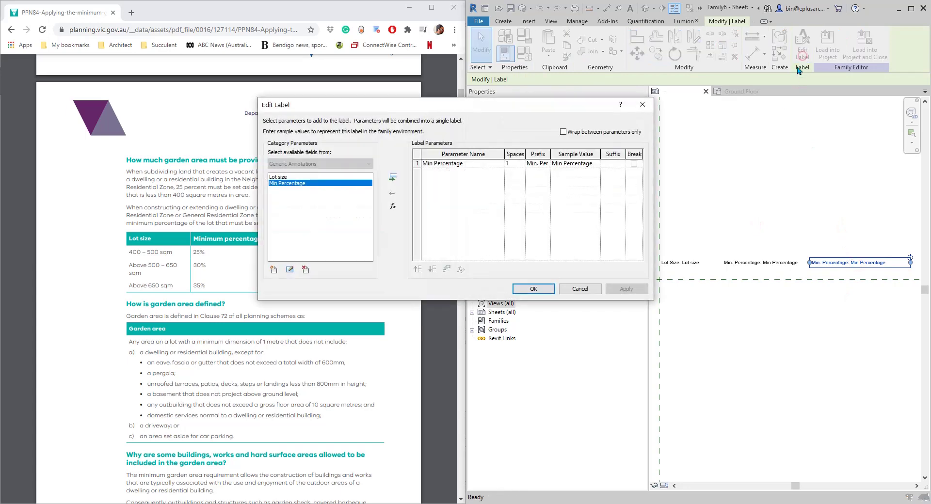
left_click(443, 164)
left_click(393, 193)
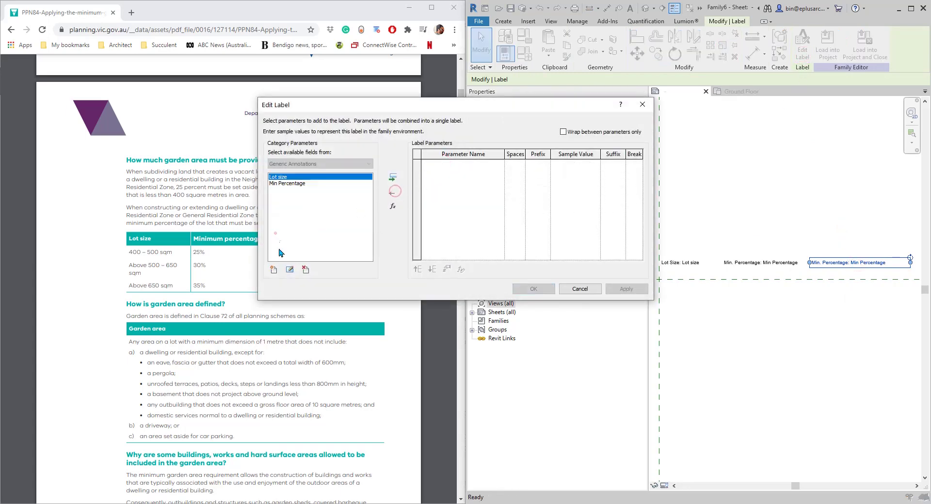
left_click(274, 270)
left_click(441, 267)
type("Min.")
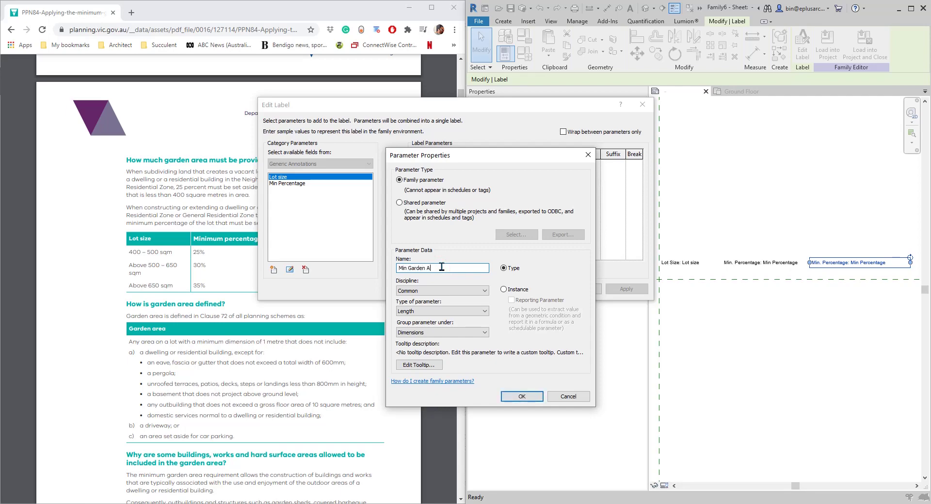
left_click(432, 311)
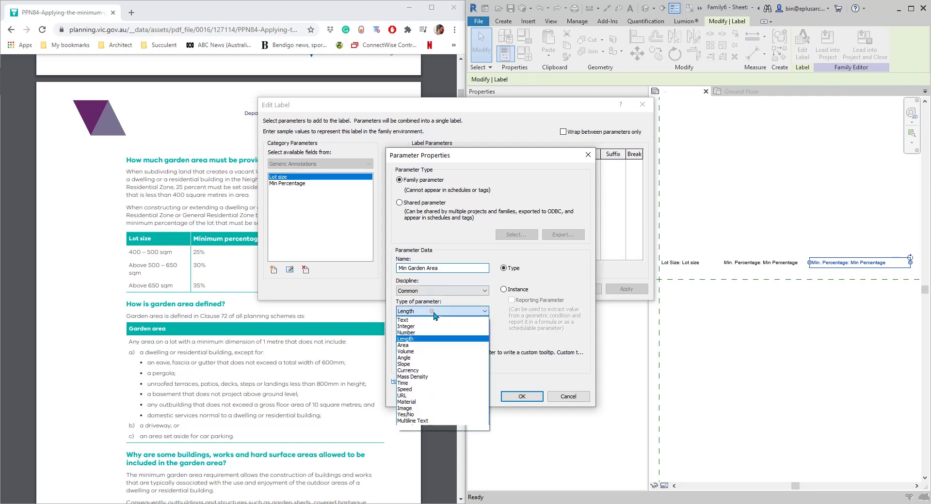
left_click(402, 345)
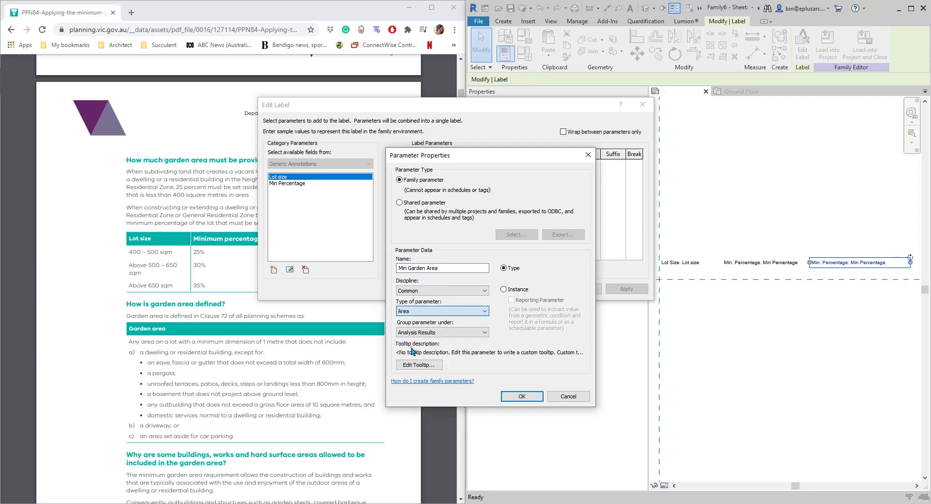
left_click(517, 289)
left_click(538, 396)
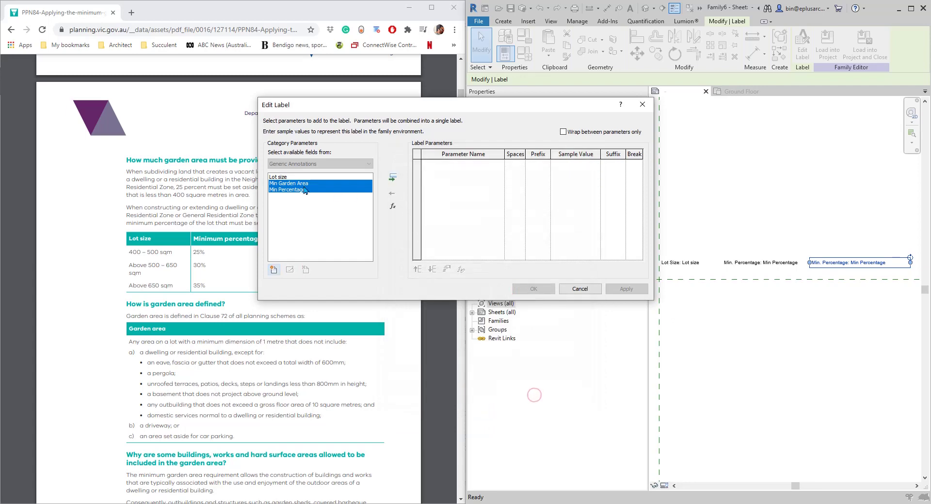
Show Min Garden Area with a 'Min. Garden Area:' prefix, in square metres to 2 decimals, with no unit symbol.
left_click(289, 185)
left_click(392, 178)
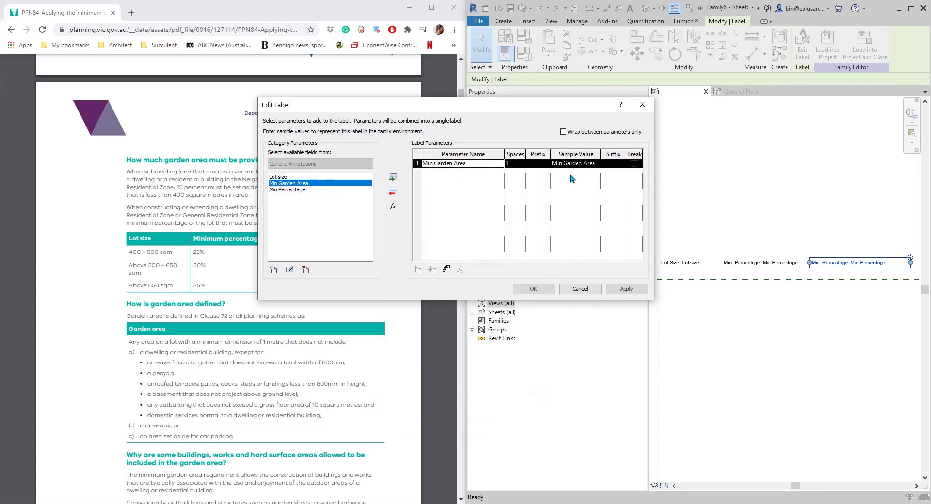
left_click(541, 164)
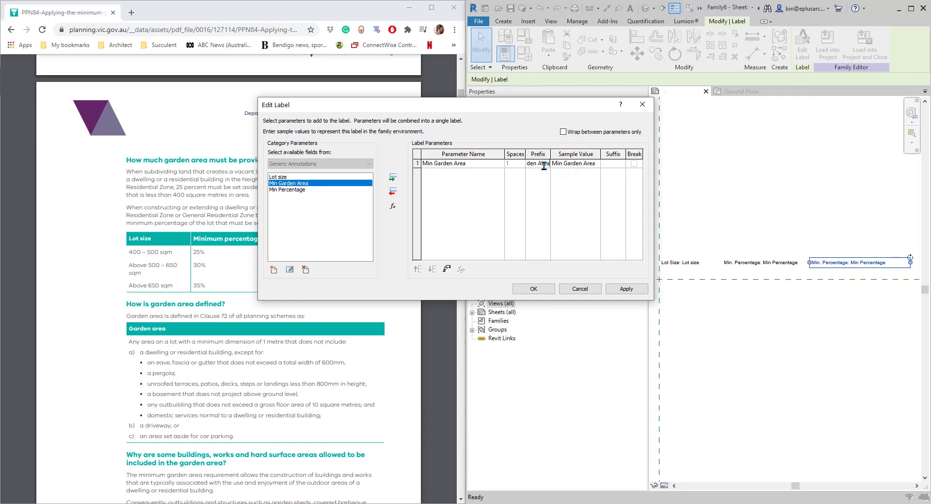
left_click(447, 268)
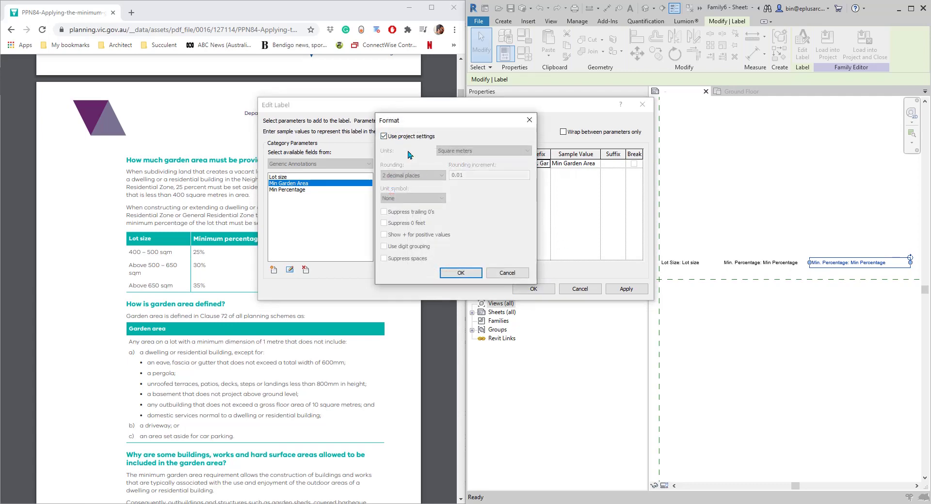
left_click(398, 138)
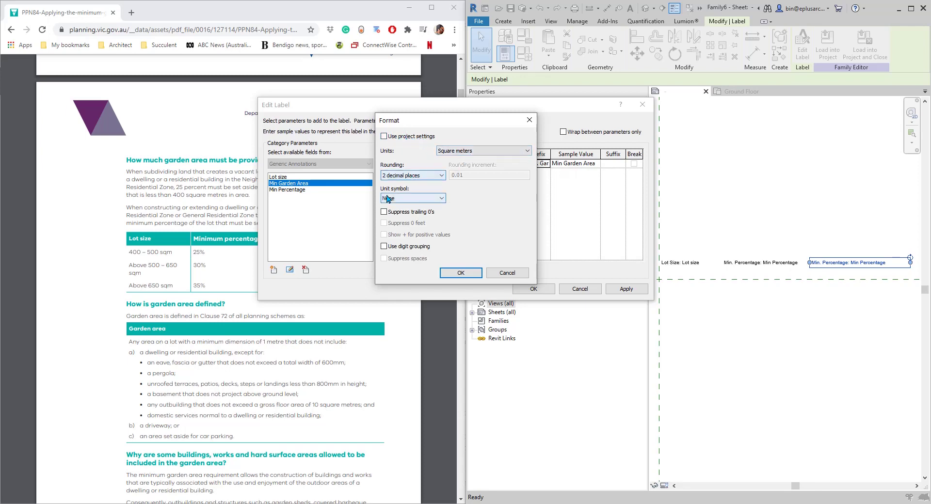
left_click(388, 199)
left_click(402, 216)
left_click(459, 273)
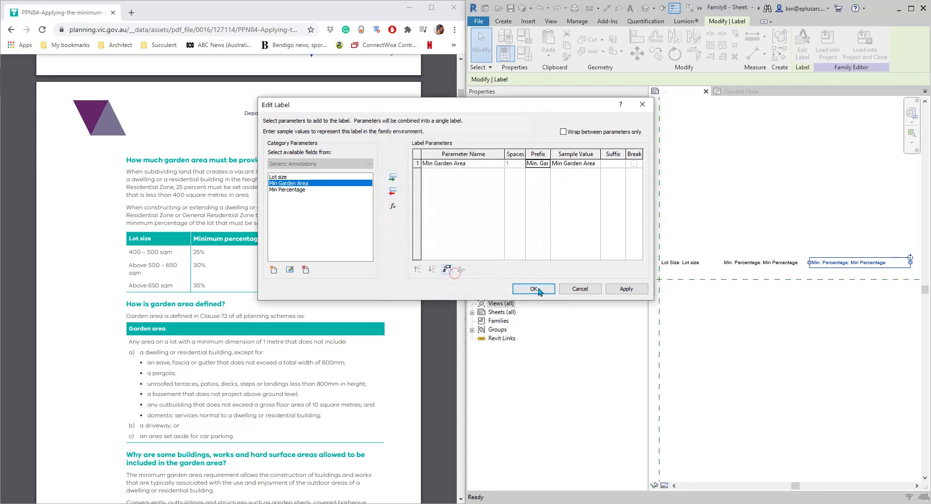
left_click(533, 289)
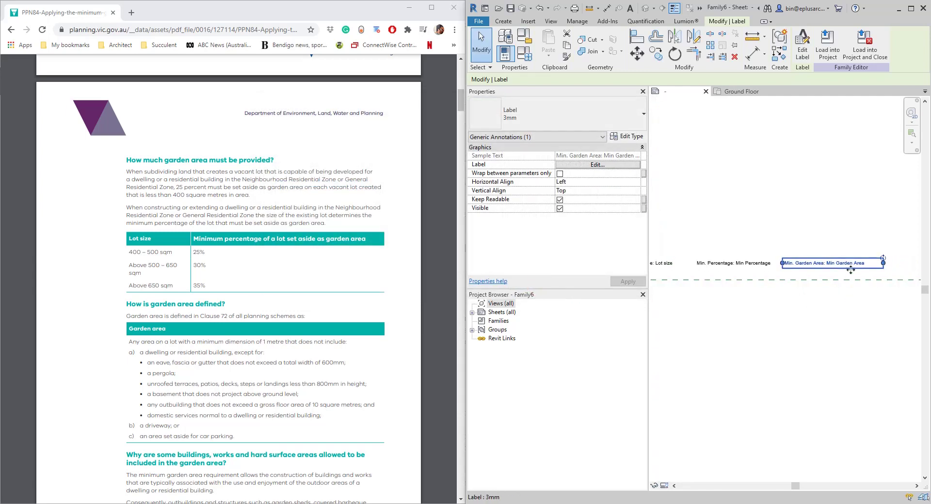
Give Min Garden Area the formula Lot size * Min Percentage, which computes 125.000.
left_click(524, 53)
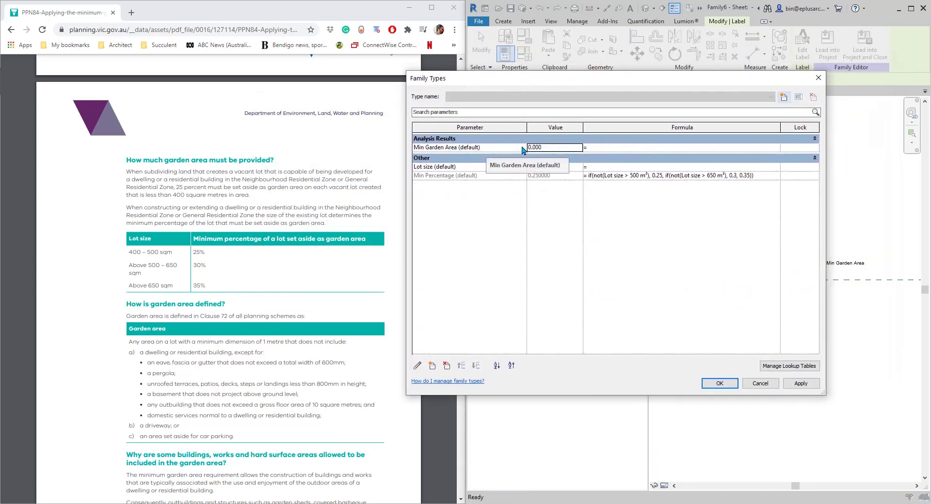
left_click(608, 147)
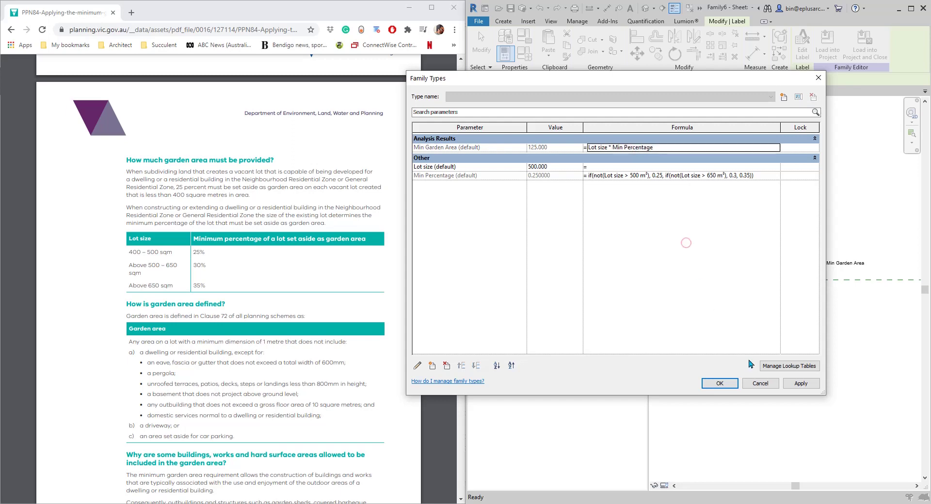
left_click(727, 384)
Load the updated family into Project3, overwriting the existing version.
left_click(804, 44)
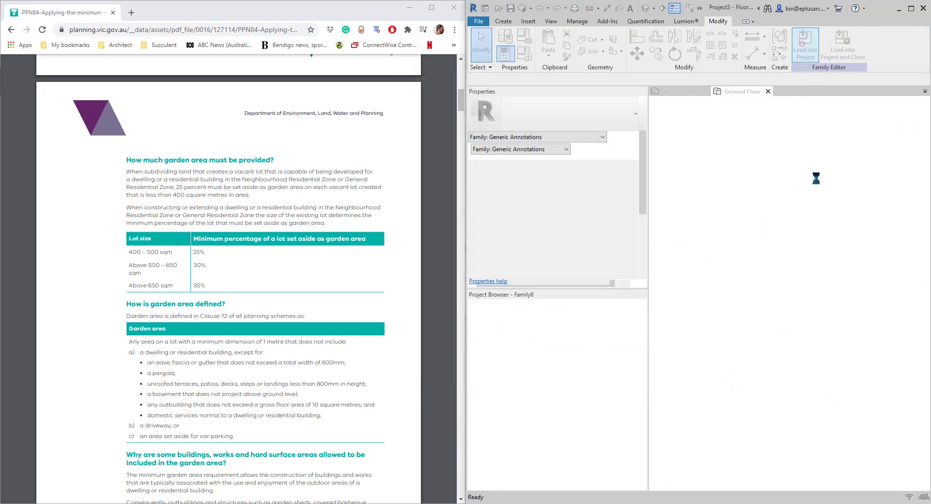
left_click(478, 228)
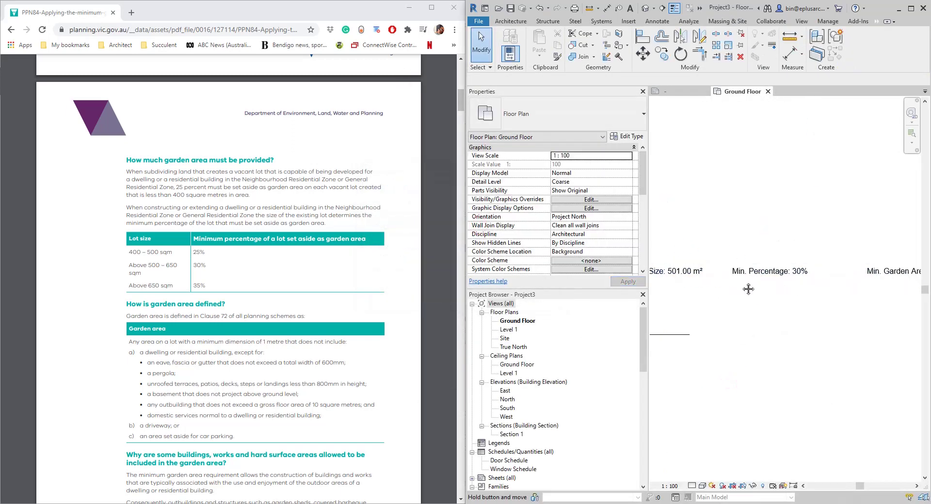
scroll(840, 273, "down", 3)
left_click(839, 273)
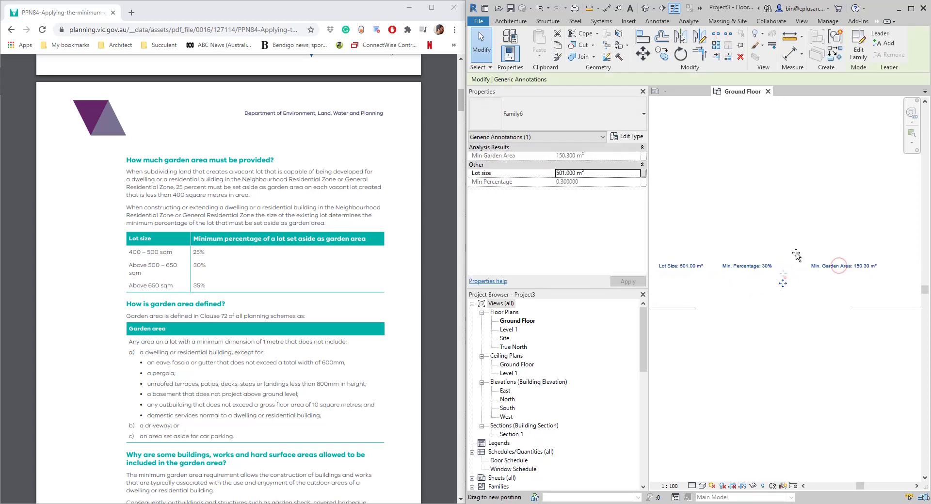
scroll(783, 279, "up", 2)
left_click(911, 8)
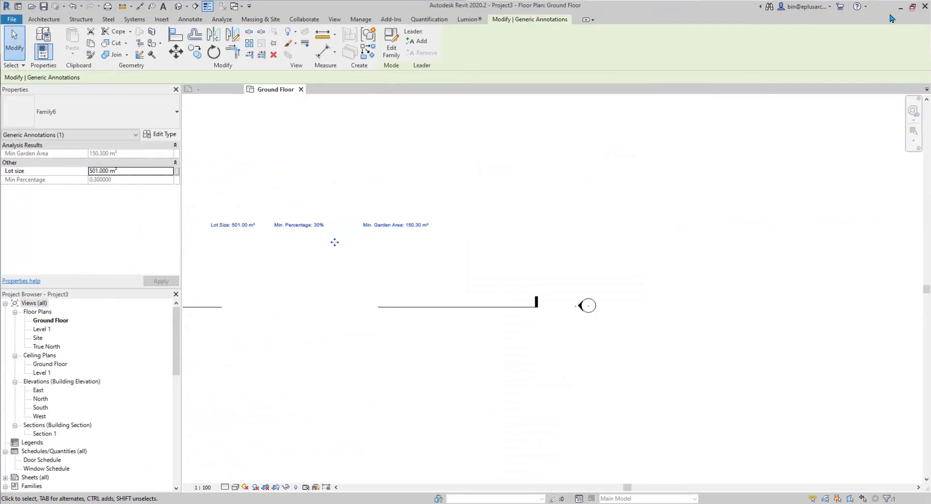
scroll(464, 237, "up", 1)
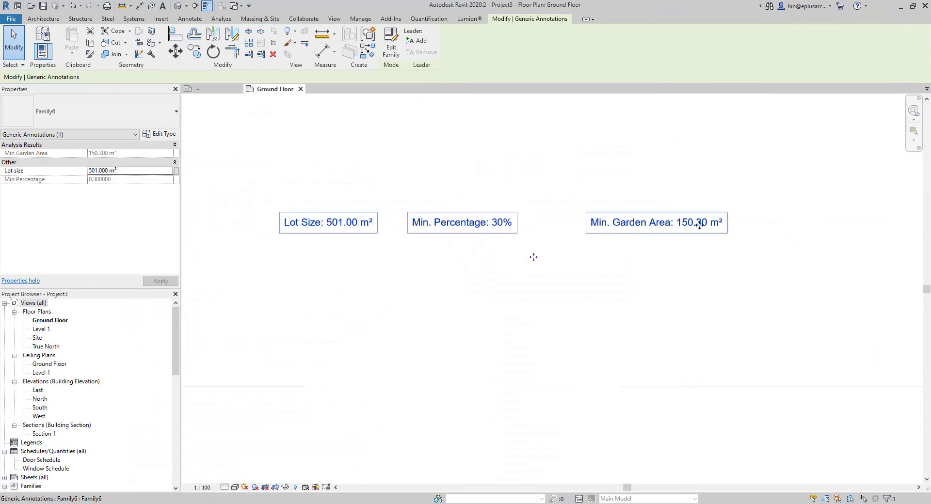
scroll(440, 229, "up", 1)
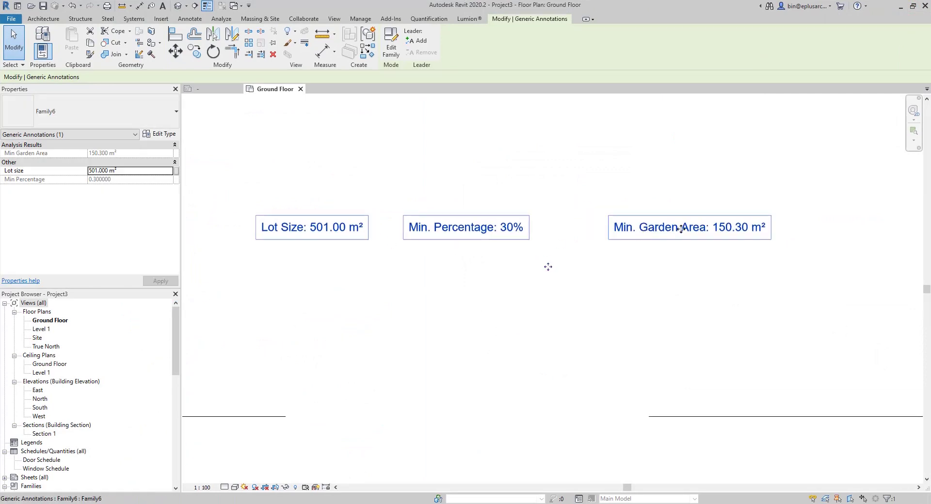
Test the label by changing Lot Size to 800, then 600, then 500.
left_click(291, 229)
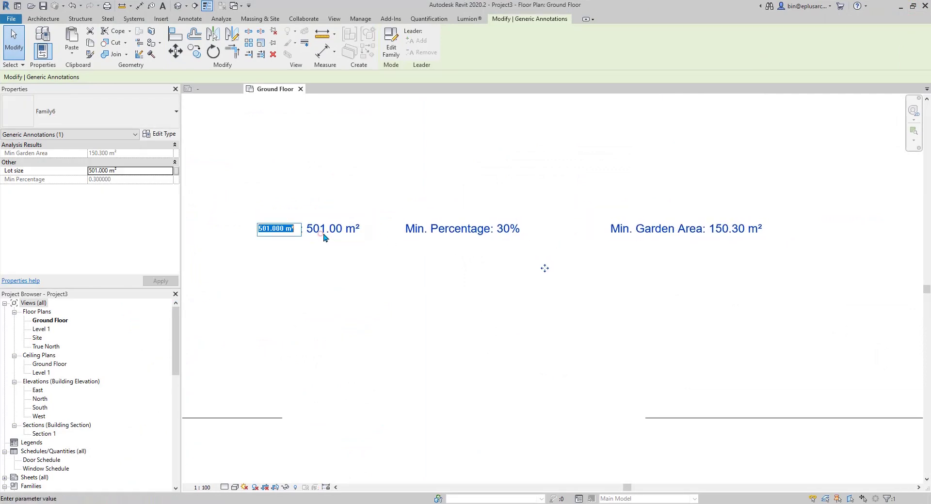
type("800")
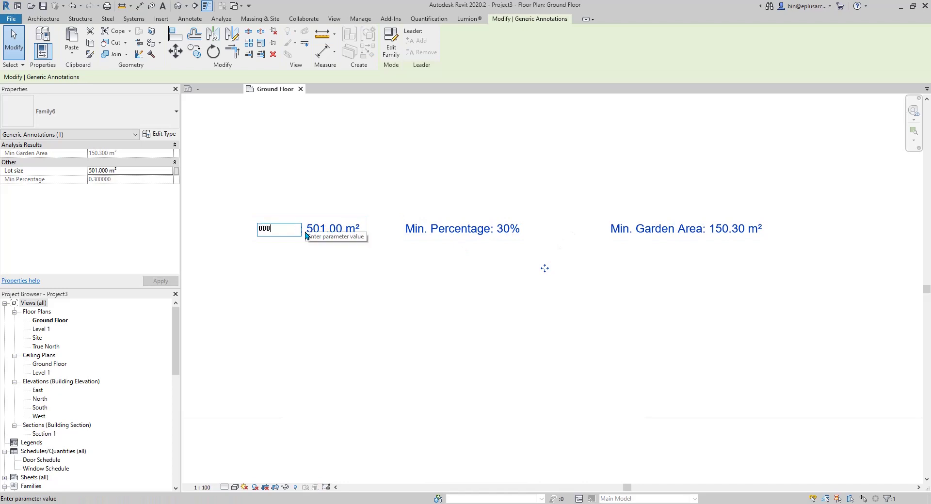
left_click(309, 170)
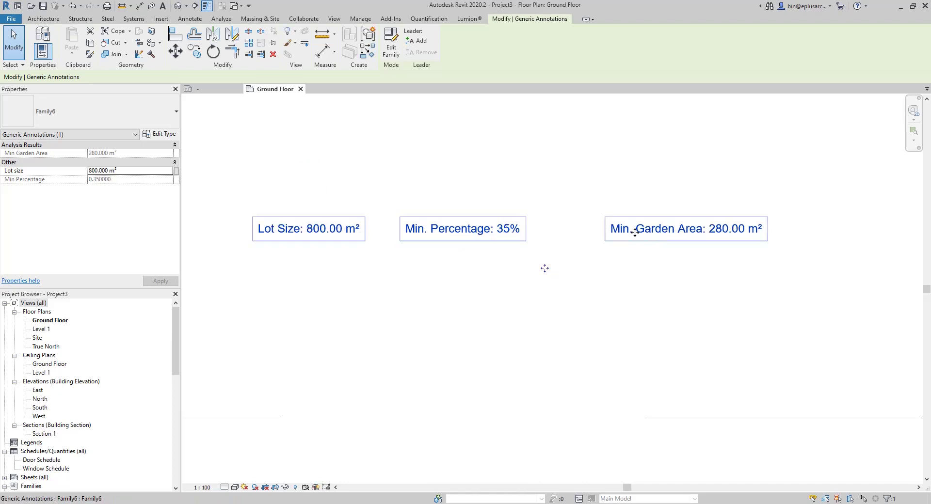
left_click(315, 232)
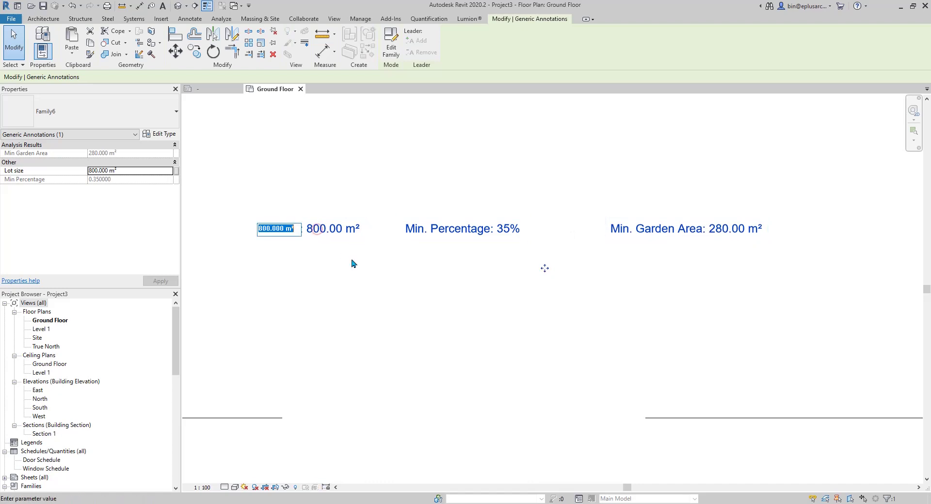
type("600")
left_click(327, 165)
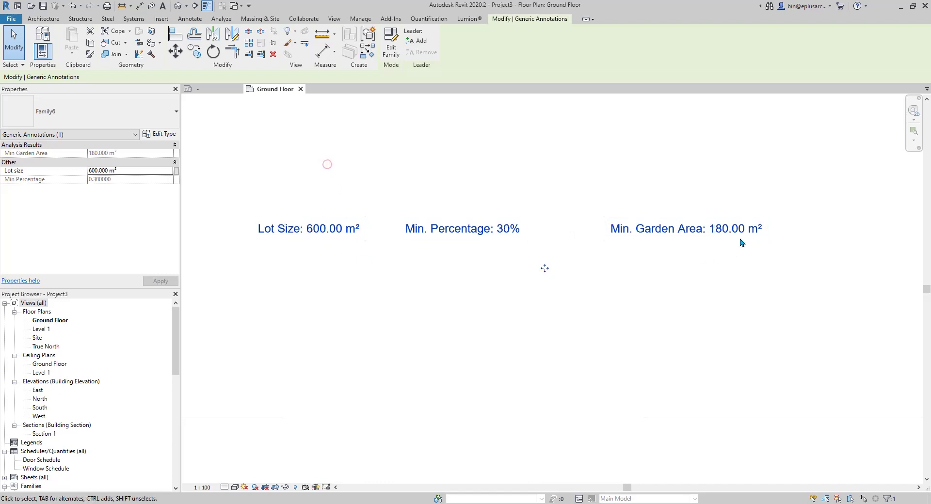
left_click(339, 236)
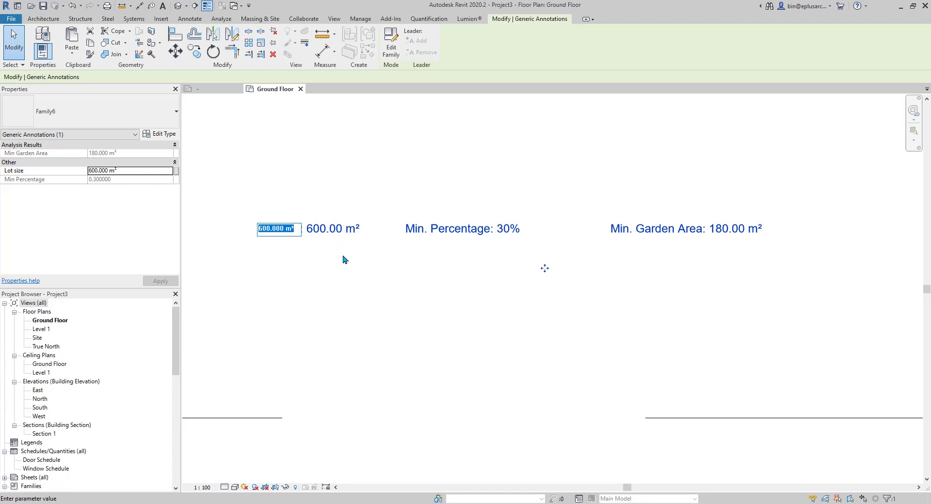
type("500")
key("Return")
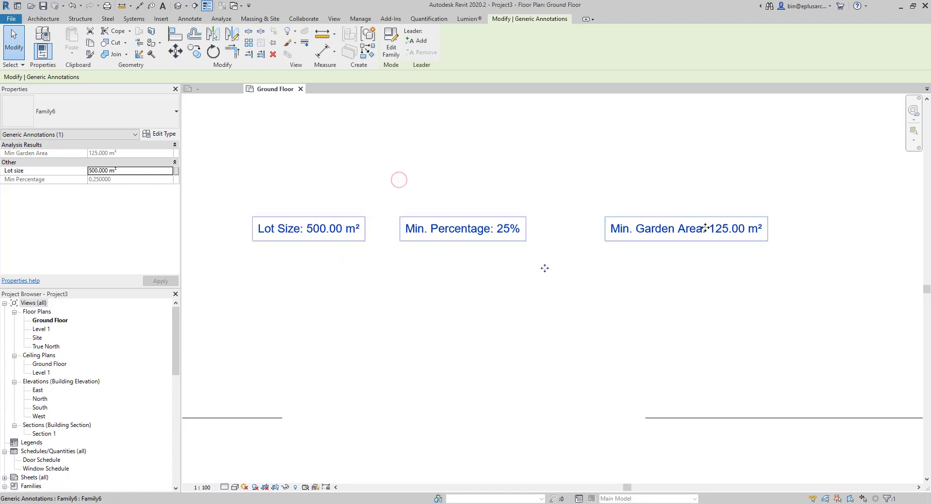
Check that the annotation shows 500.00 m², 25% and 125.00 m².
left_click(618, 297)
scroll(729, 234, "down", 2)
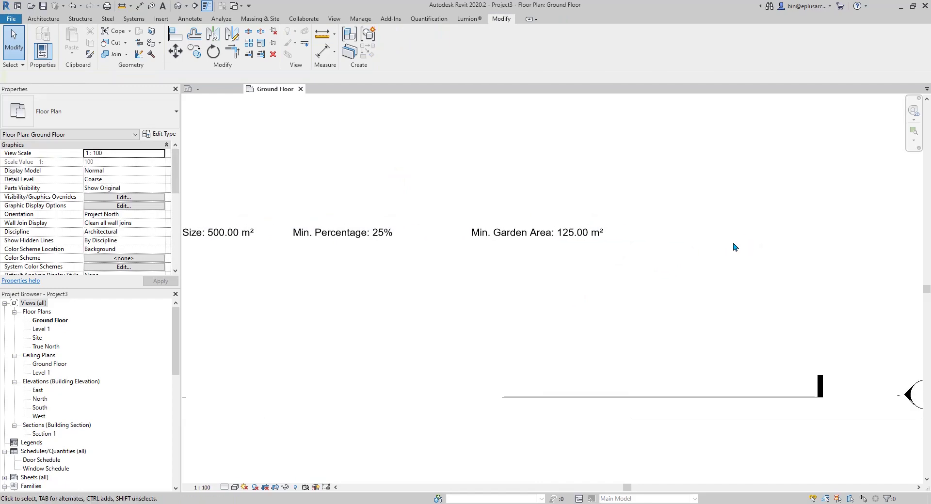
middle_click_drag(717, 254, 636, 251)
scroll(523, 244, "up", 1)
left_click(523, 244)
scroll(645, 293, "down", 2)
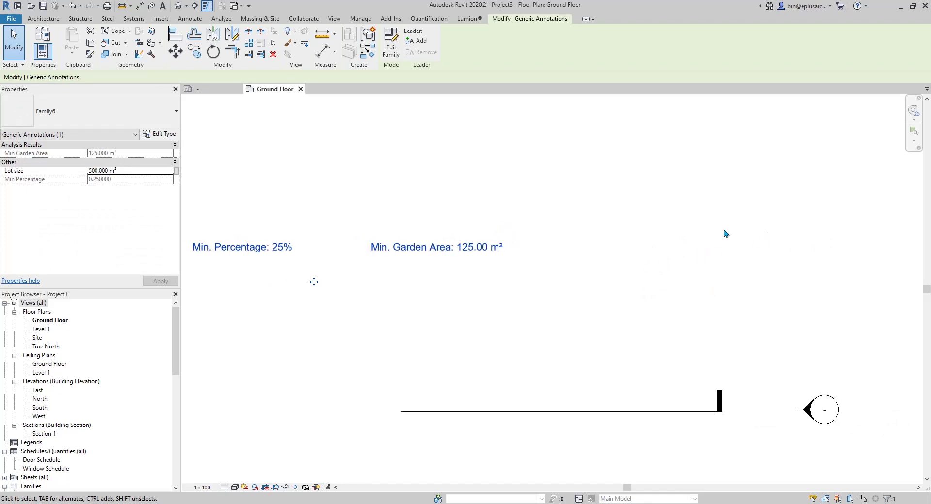
scroll(615, 266, "down", 2)
left_click(602, 264)
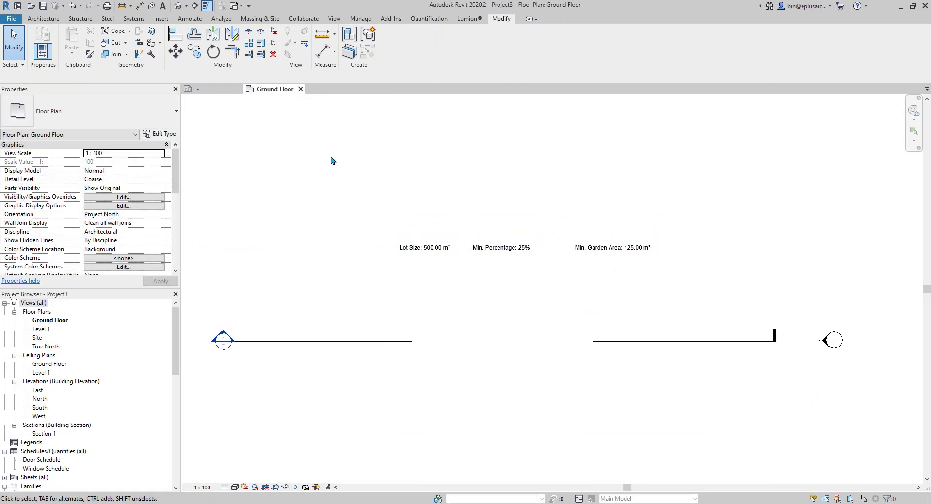
scroll(422, 217, "up", 1)
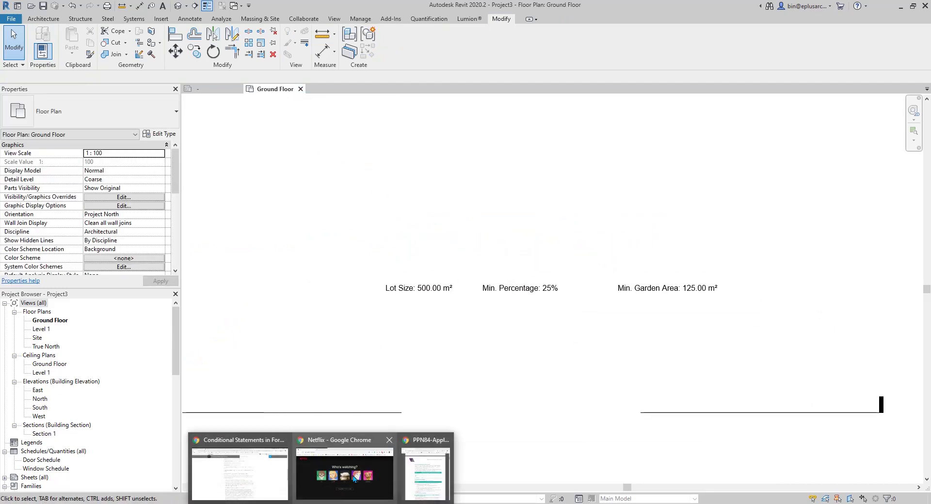
Switch to Chrome and scroll through the Conditional Statements in Formulas help page.
left_click(250, 463)
scroll(406, 246, "up", 10)
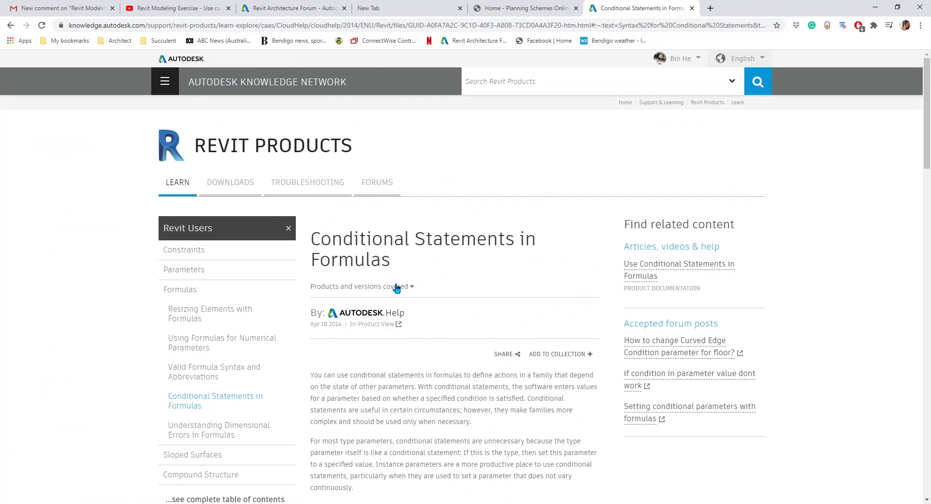
scroll(421, 290, "down", 10)
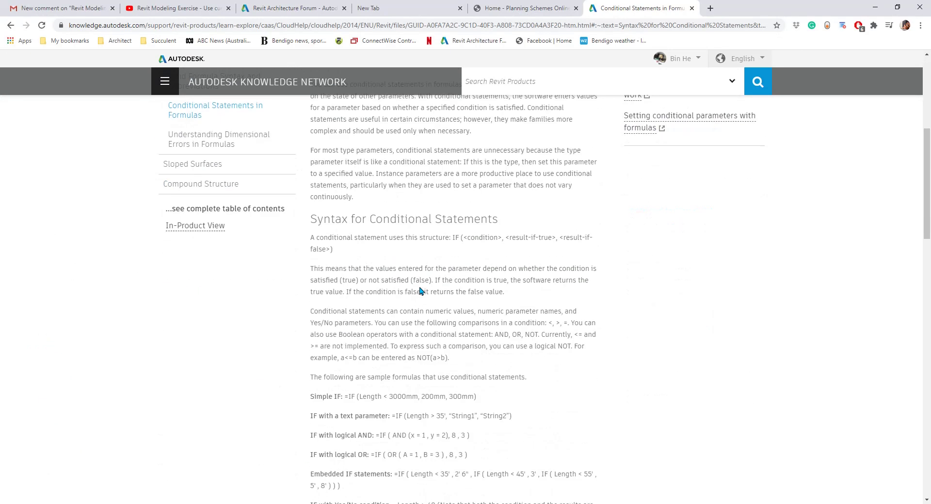
scroll(420, 290, "up", 4)
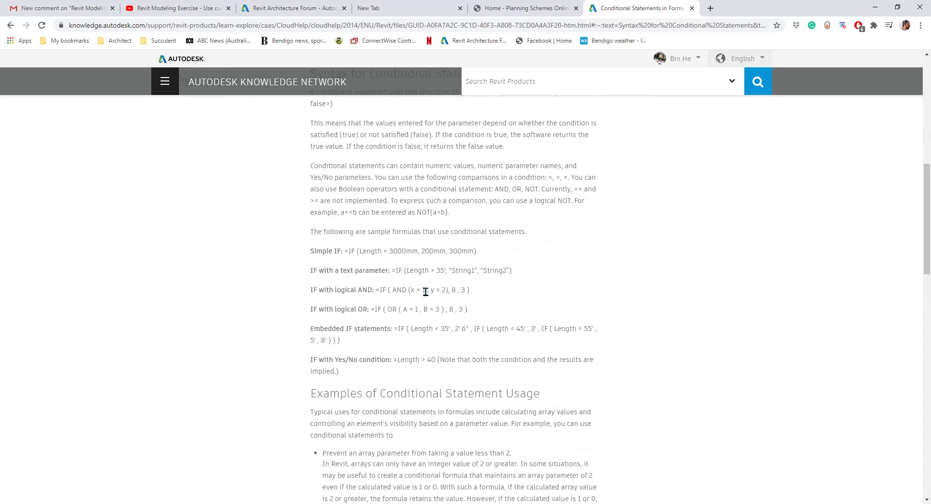
scroll(478, 311, "up", 5)
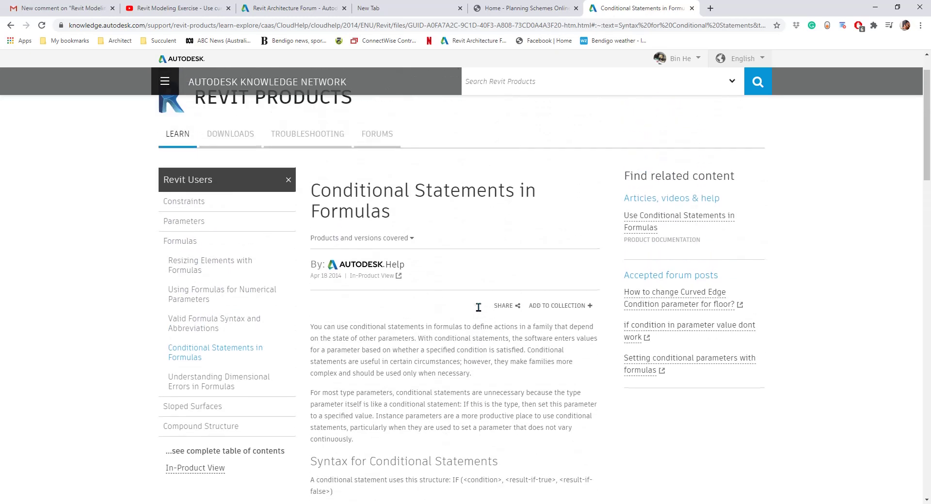